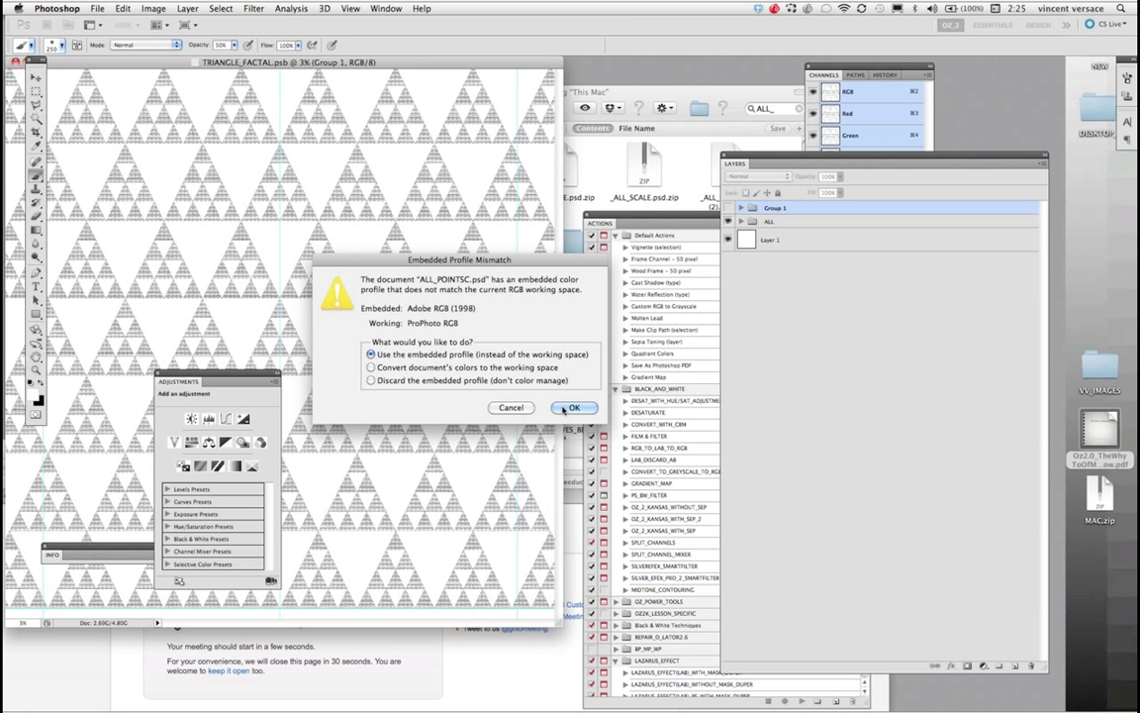
Step: Keep the embedded Adobe RGB profile, toggle the MID_POINT layer, and view the cars photo full screen without panels
left_click(572, 408)
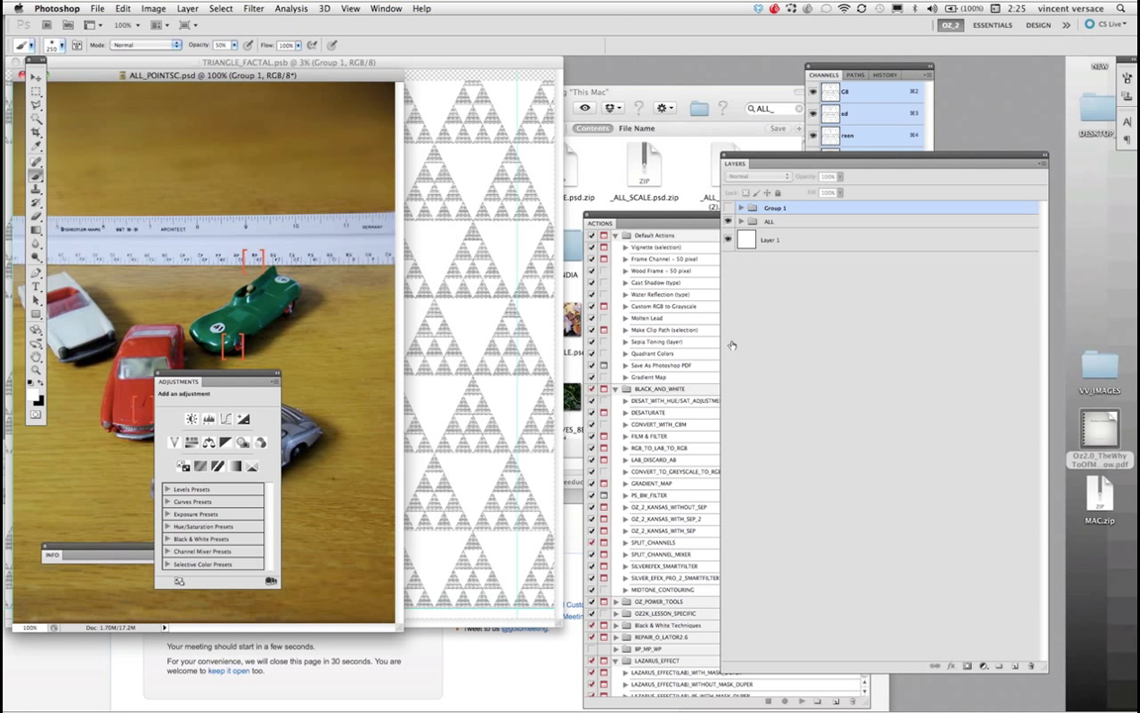
left_click(728, 400)
key("Tab")
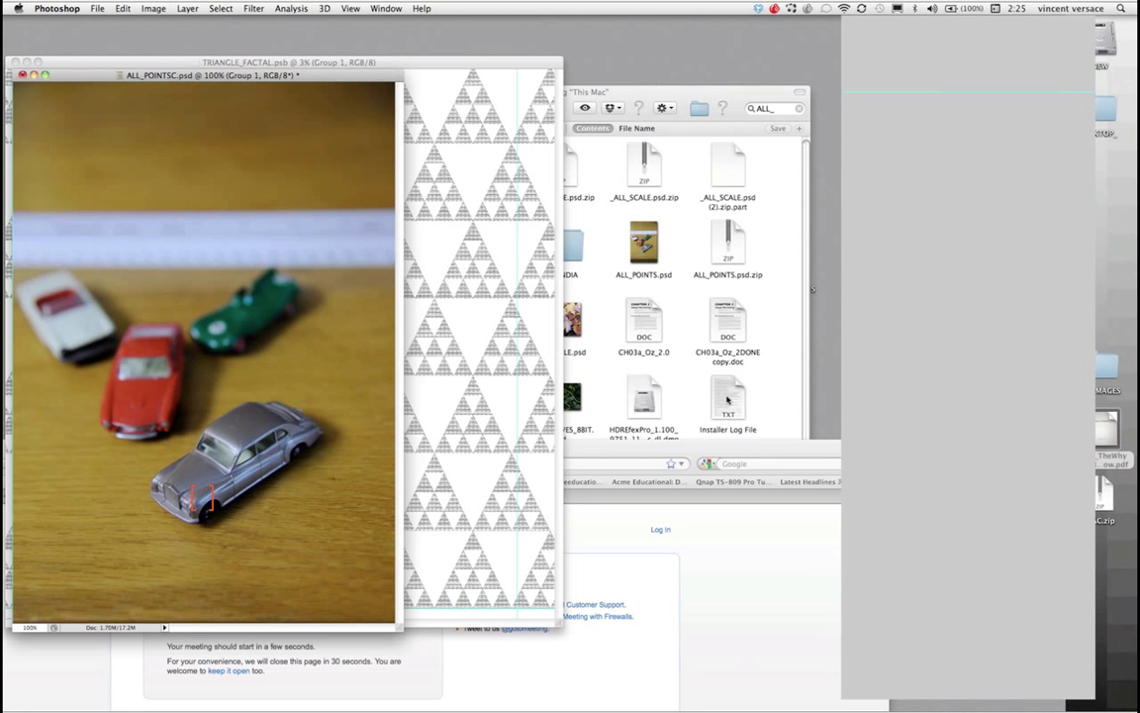
key("f")
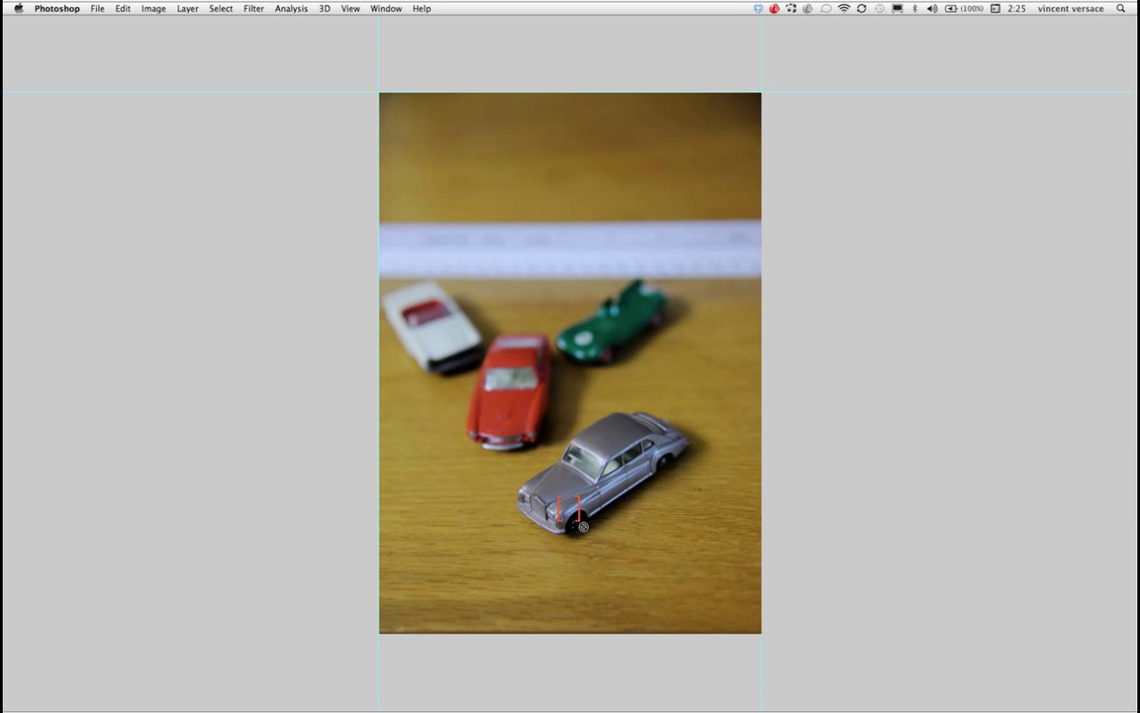
Step: Move the Actions panel aside and try the Group 1 copy focus layers, then hide them again
key("Tab")
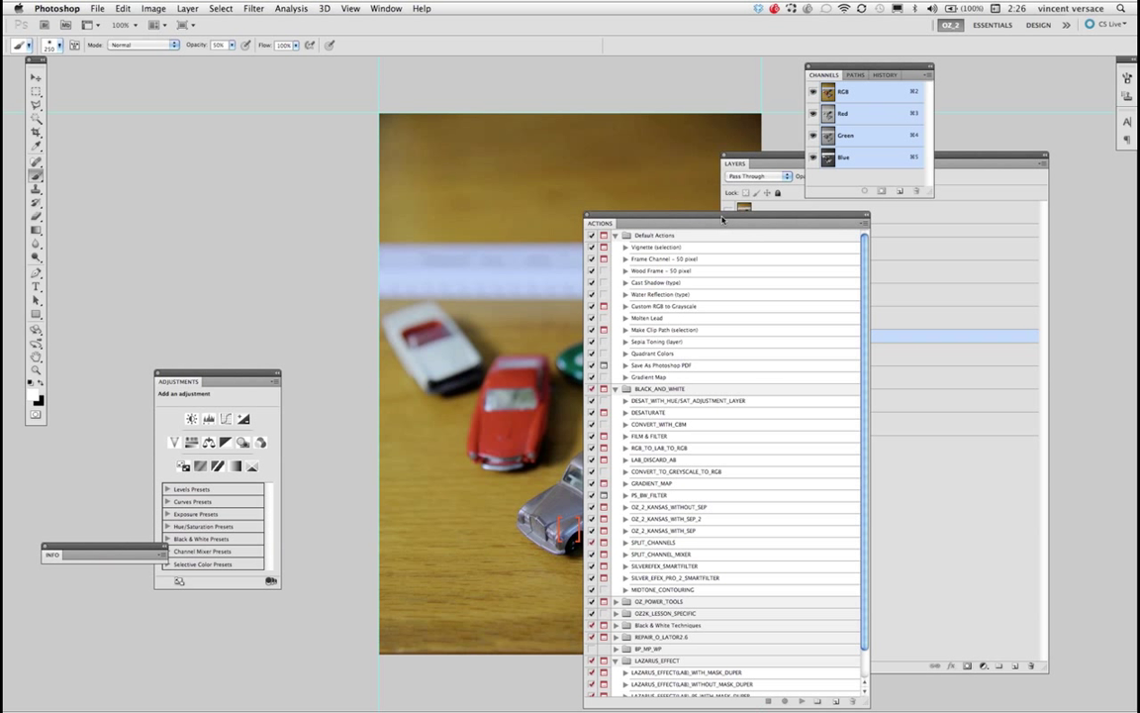
left_click_drag(723, 218, 192, 614)
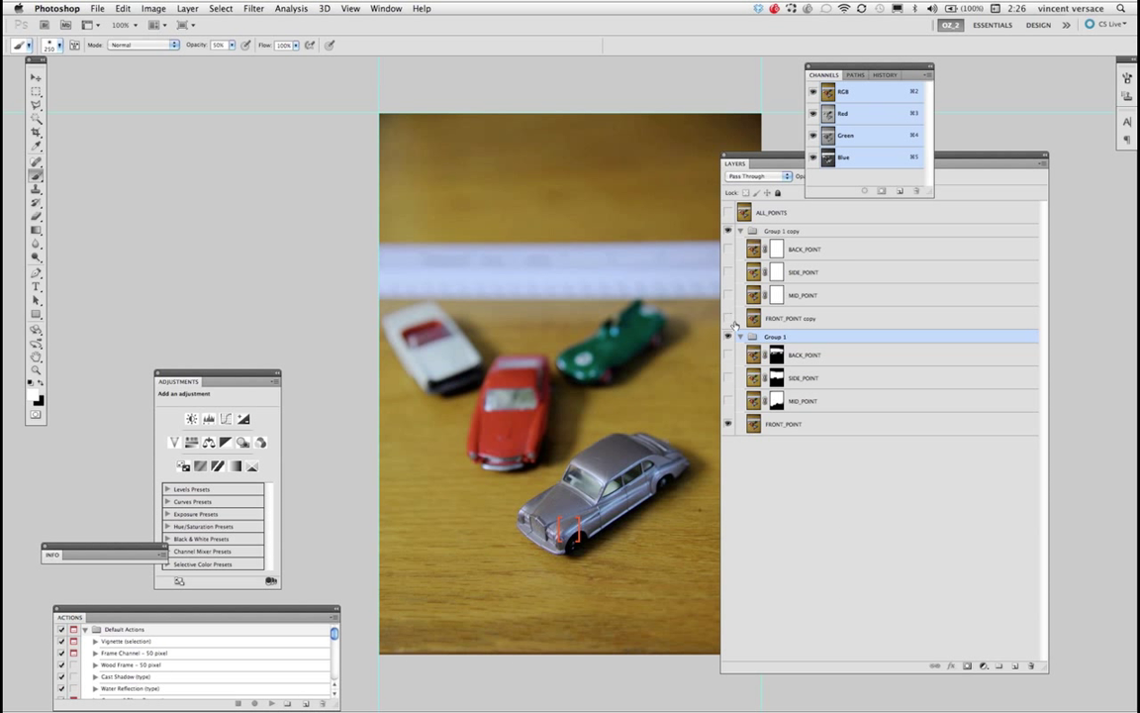
left_click(729, 318)
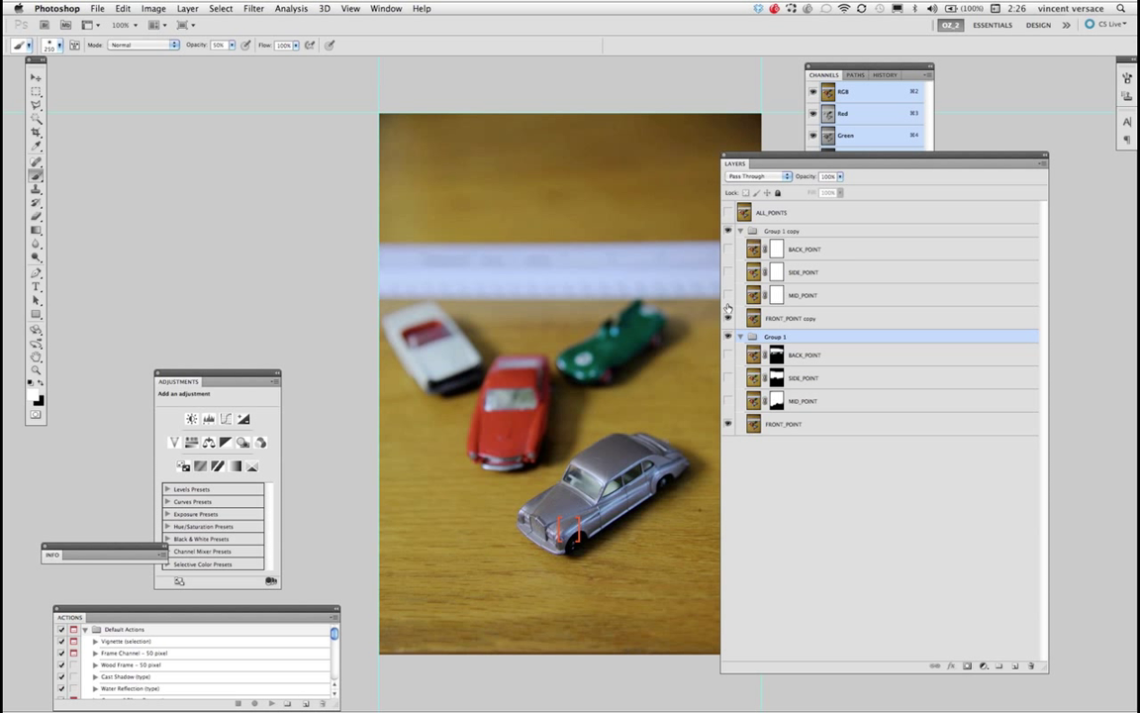
left_click(728, 296)
left_click(729, 273)
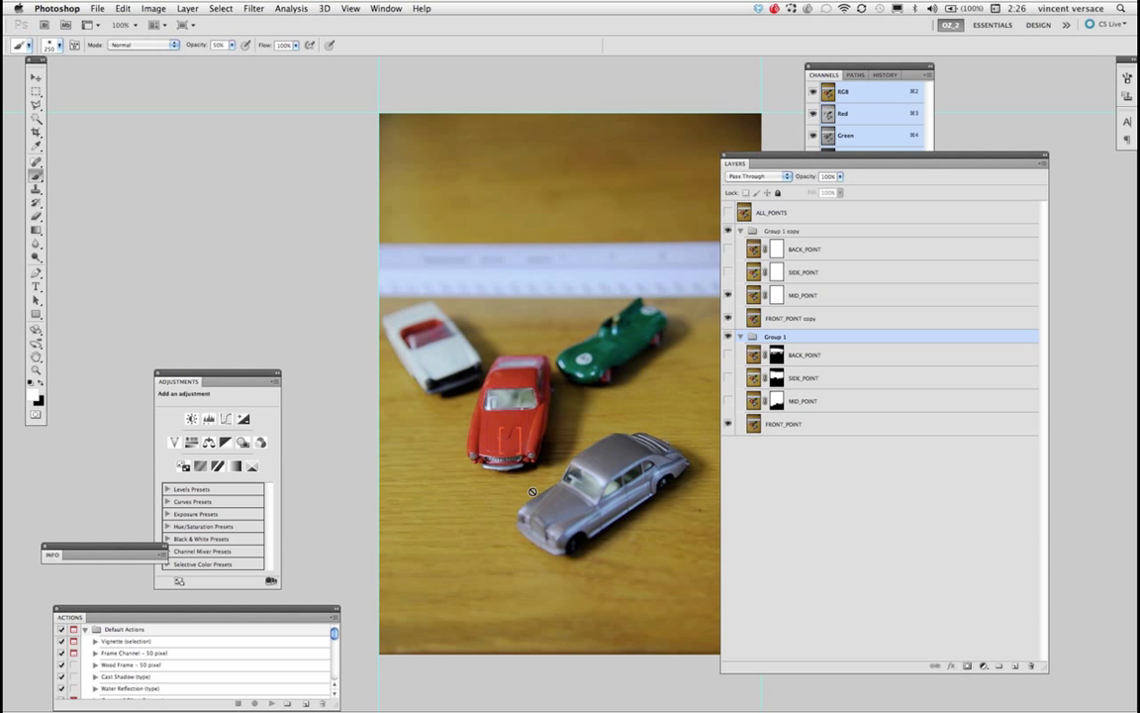
left_click(729, 251)
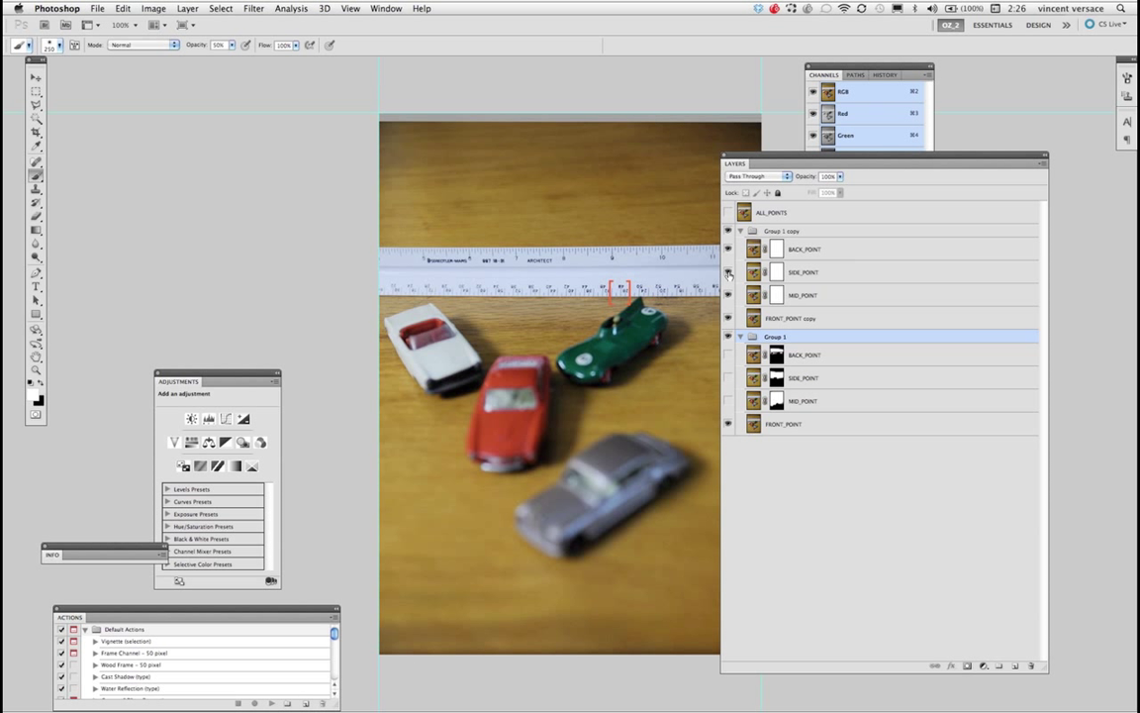
left_click_drag(728, 271, 728, 331)
Step: Show MID_POINT, SIDE_POINT and BACK_POINT in Group 1 so every car and the ruler is sharp
left_click(729, 400)
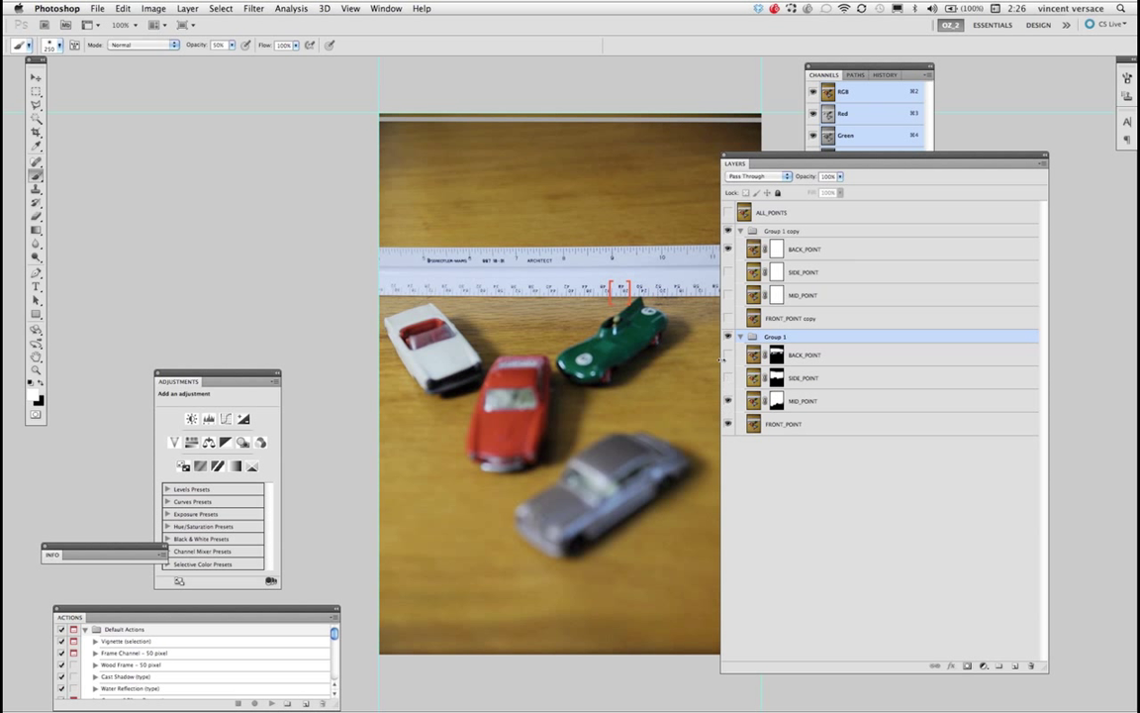
left_click(729, 401)
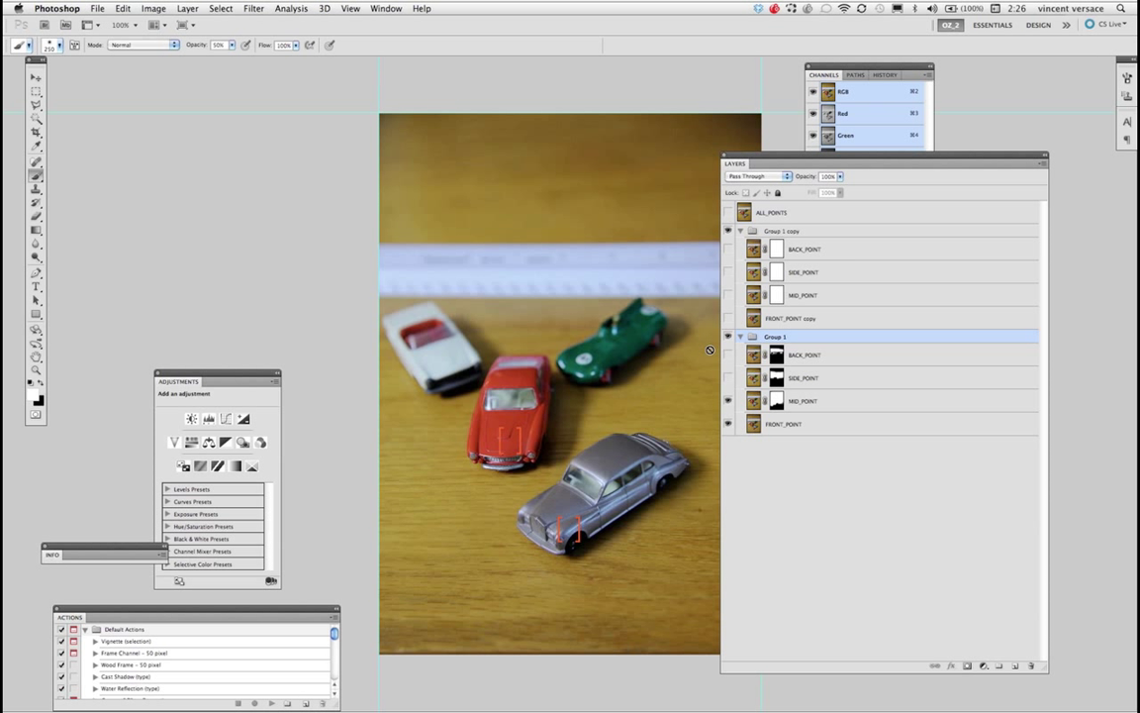
left_click(727, 401)
left_click(727, 378)
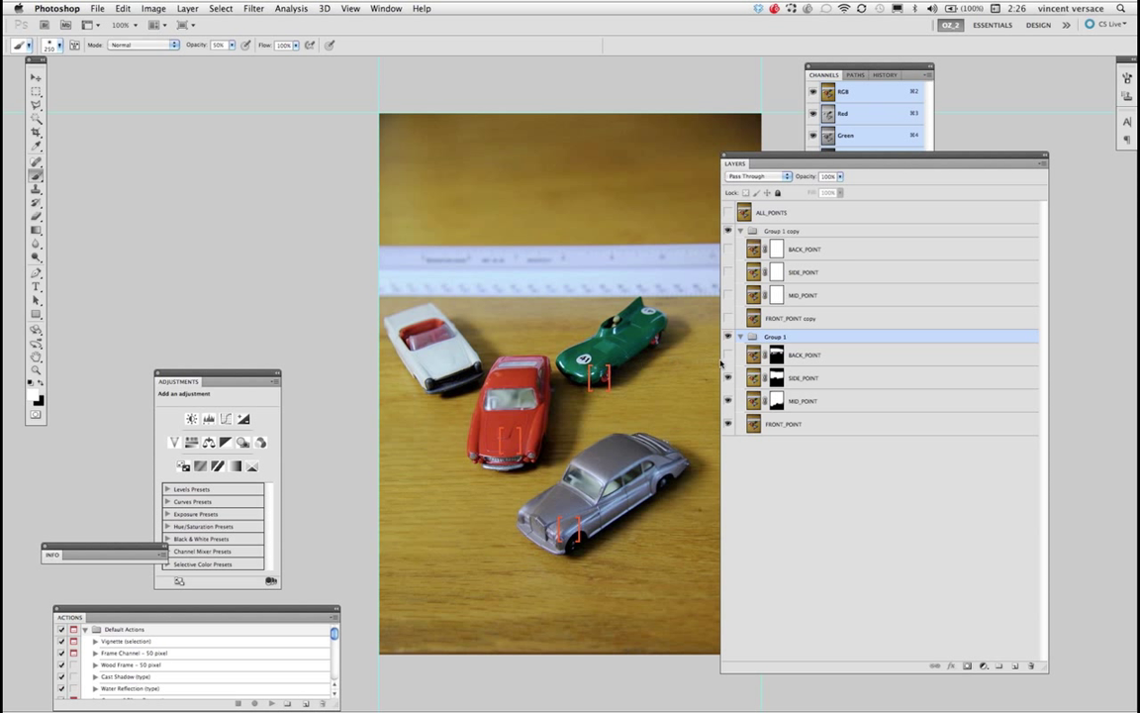
left_click(728, 356)
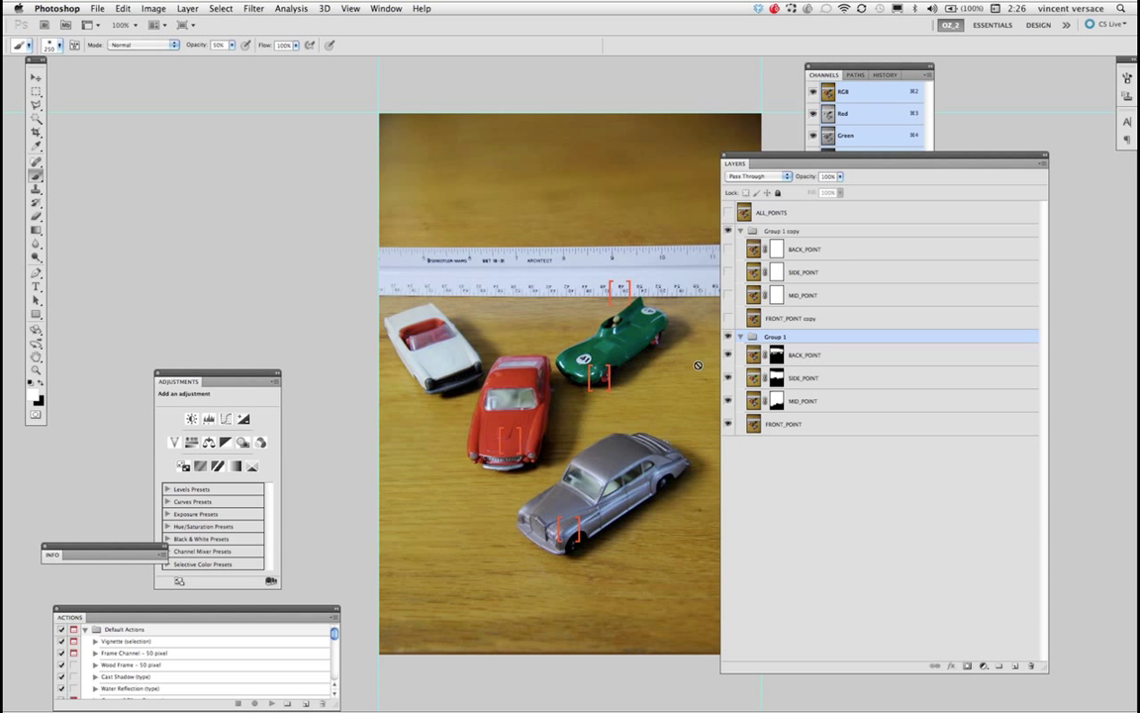
key("Tab")
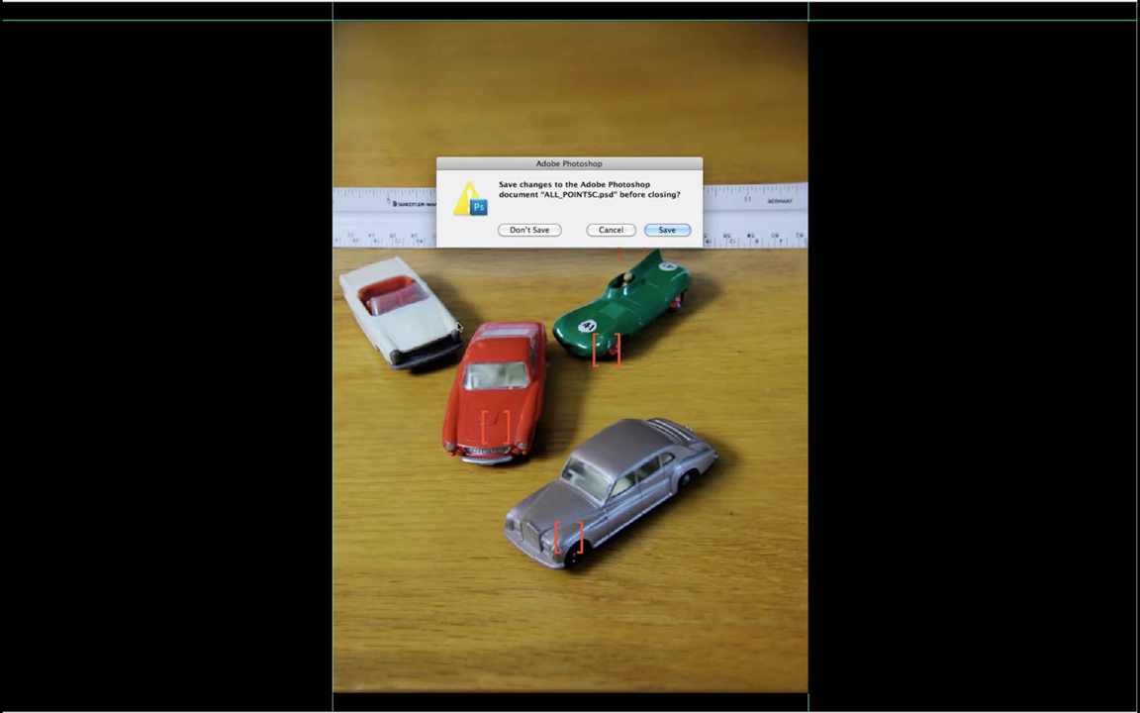
Step: Discard changes to the cars photo, open ALL_SCALE.psd with its embedded profile, and bring TRIANGLE_FACTAL forward
left_click(539, 229)
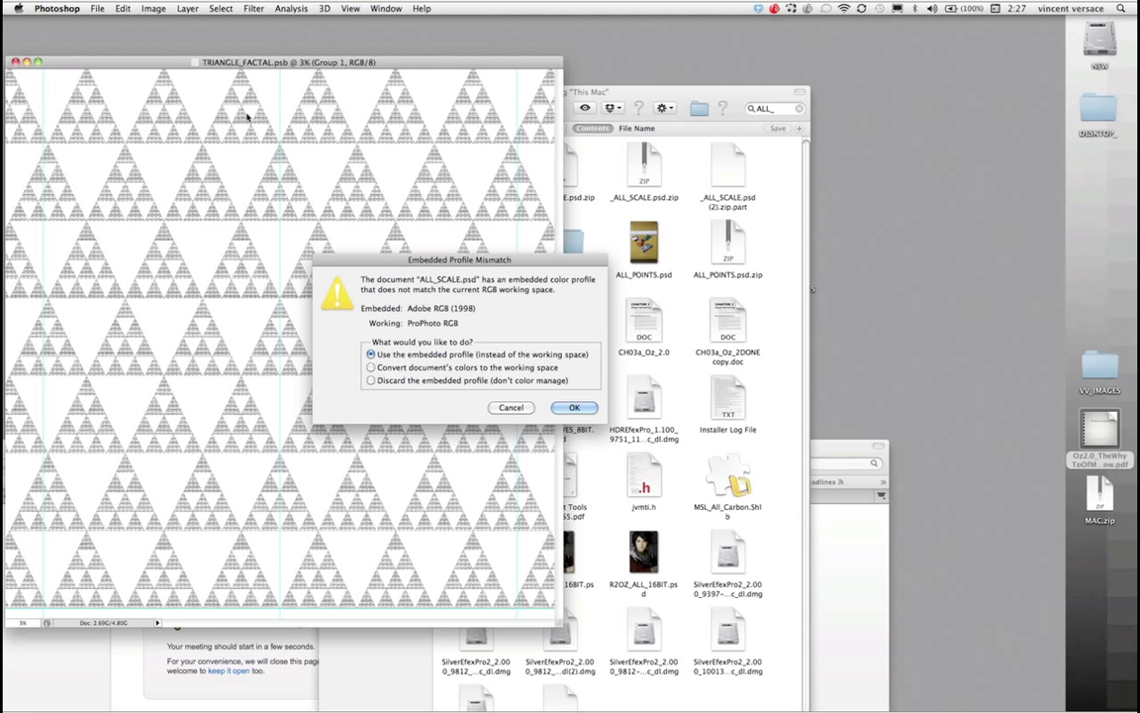
left_click(582, 410)
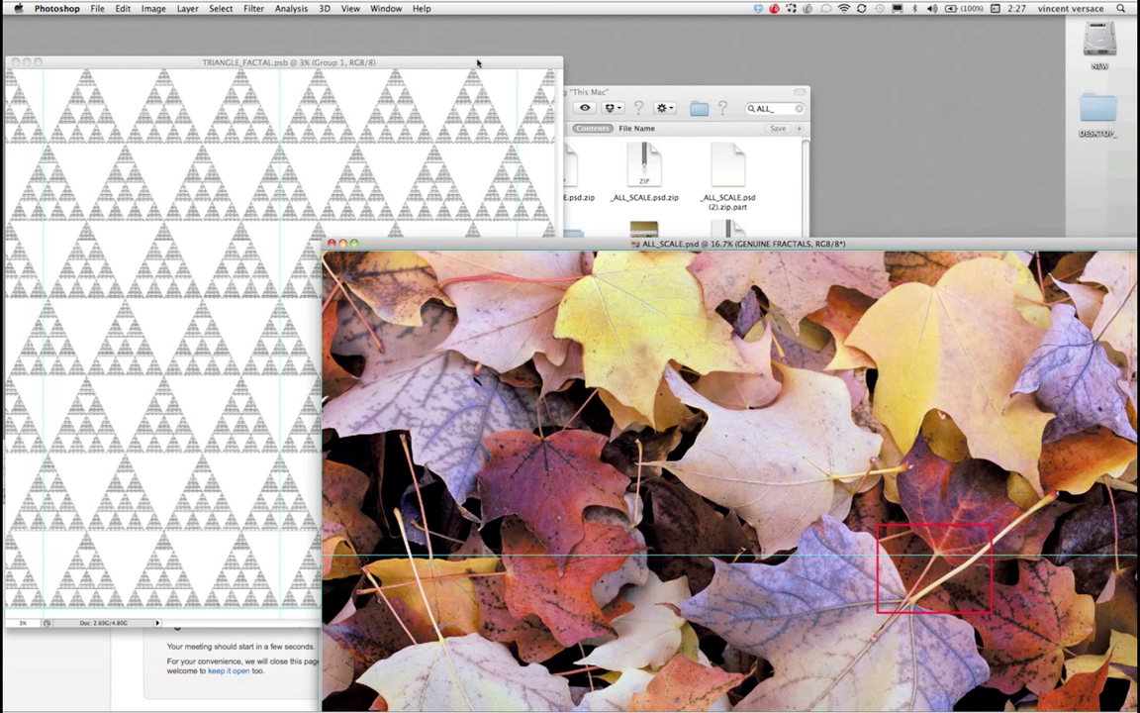
left_click_drag(354, 67, 479, 61)
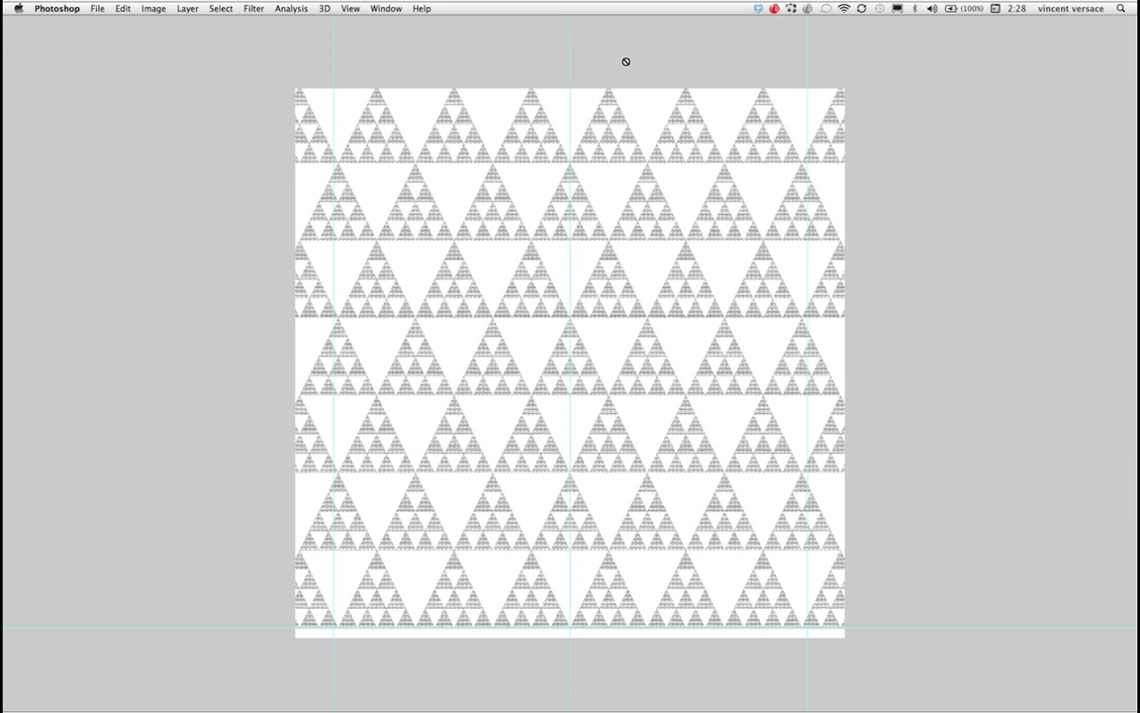
Step: Zoom in twice on the dark central Sierpinski triangle, then zoom back out twice
key("Tab")
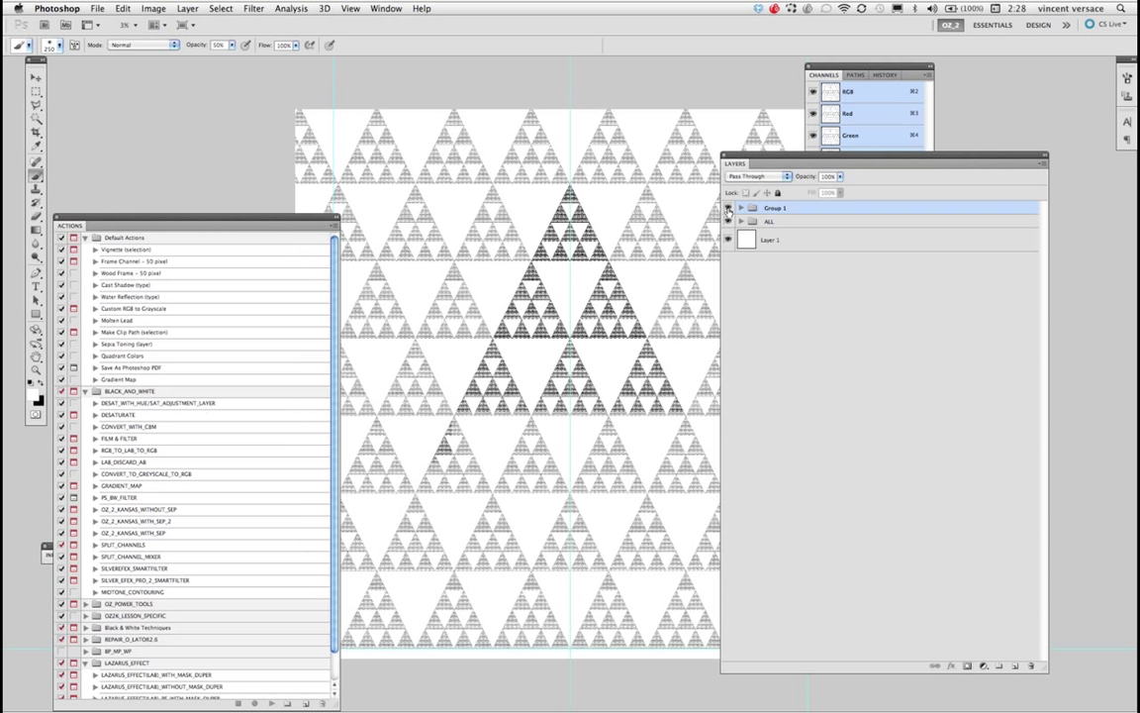
key("Tab")
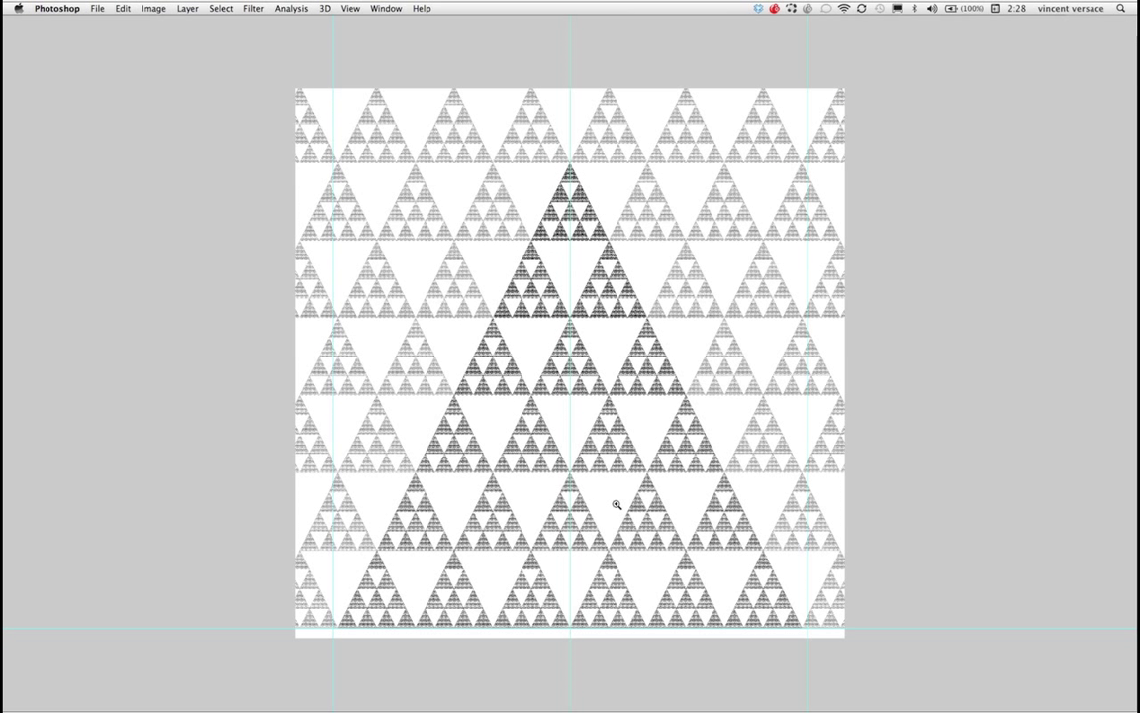
left_click_drag(458, 174, 761, 547)
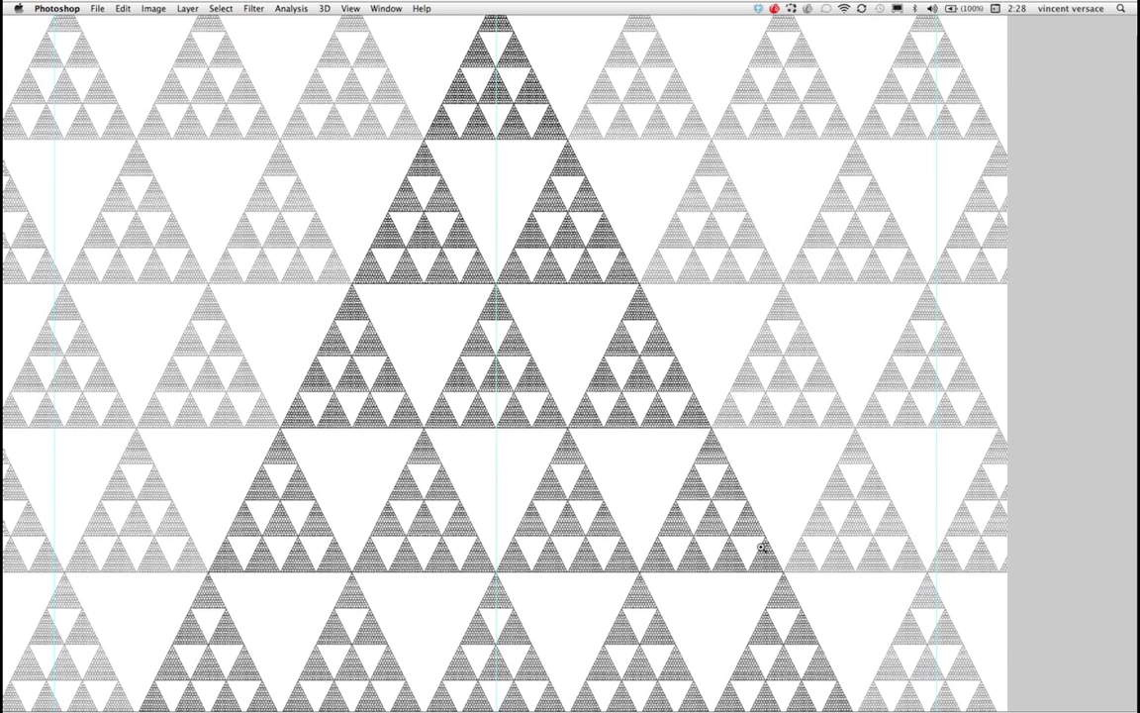
left_click(553, 242)
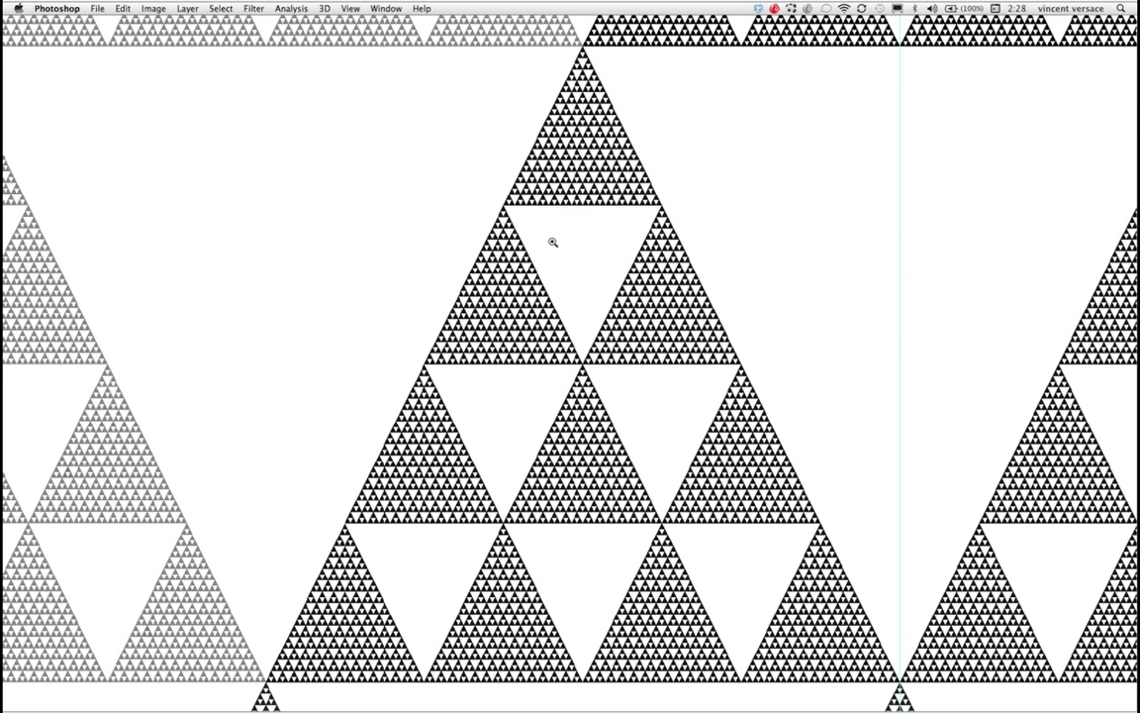
left_click(432, 241, "alt")
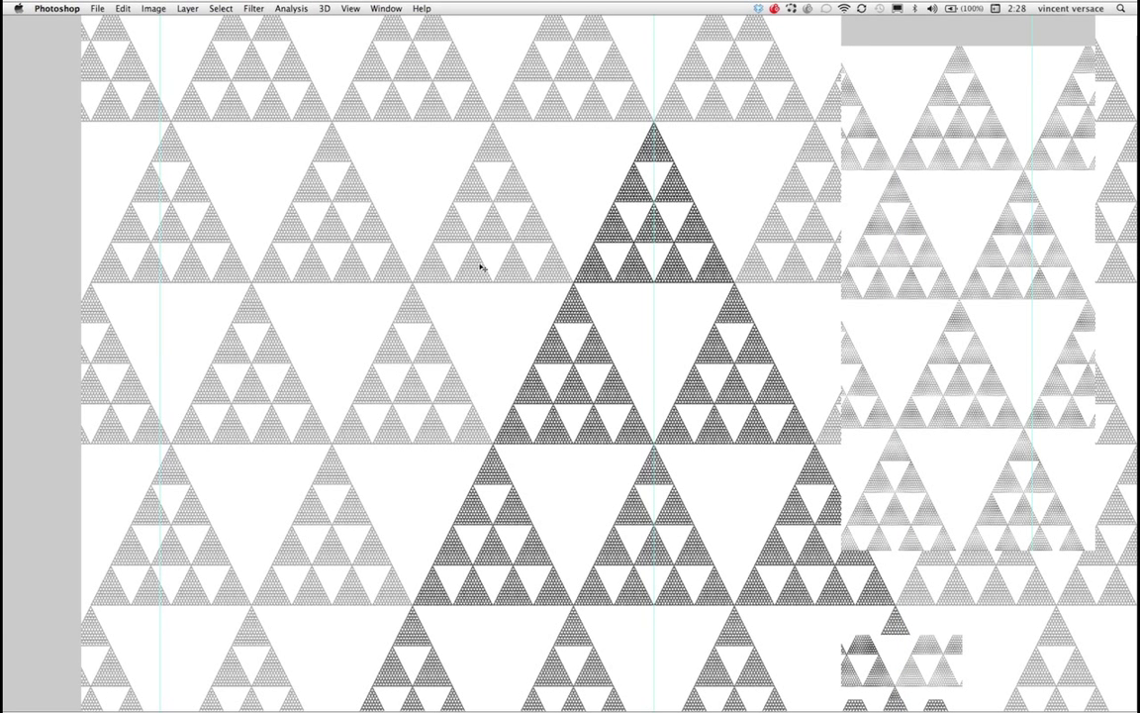
left_click(480, 265, "alt")
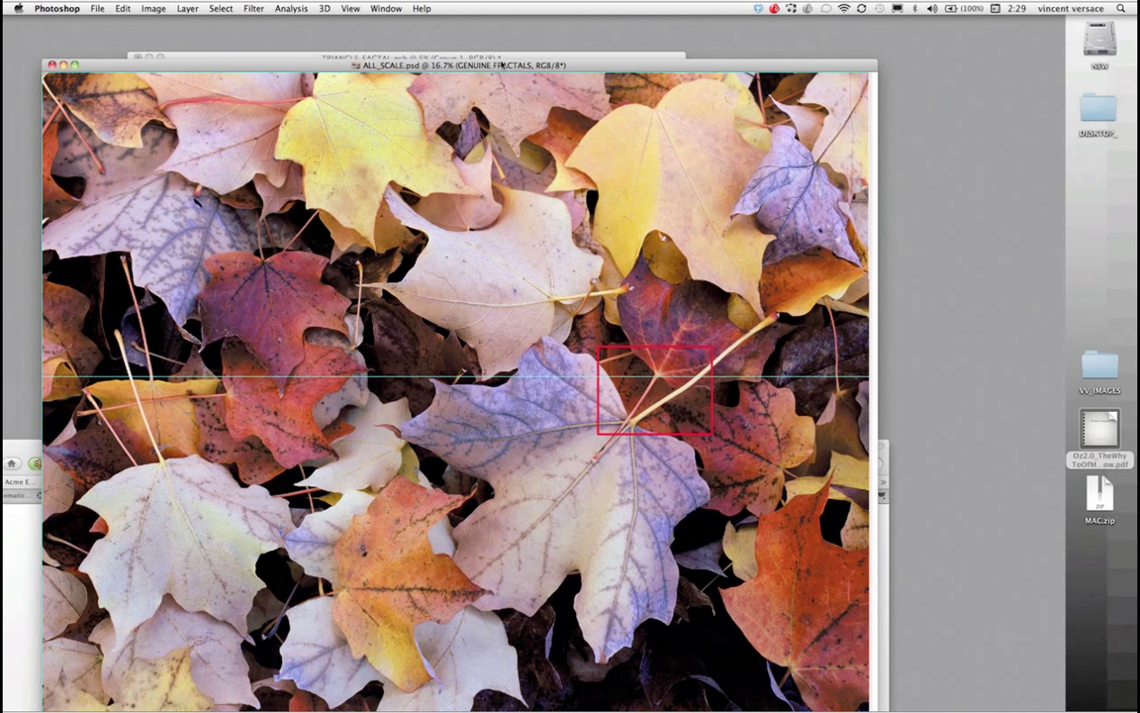
Step: Cycle screen modes, pan the leaves photo, and zoom in on the red-boxed sample area
key("f")
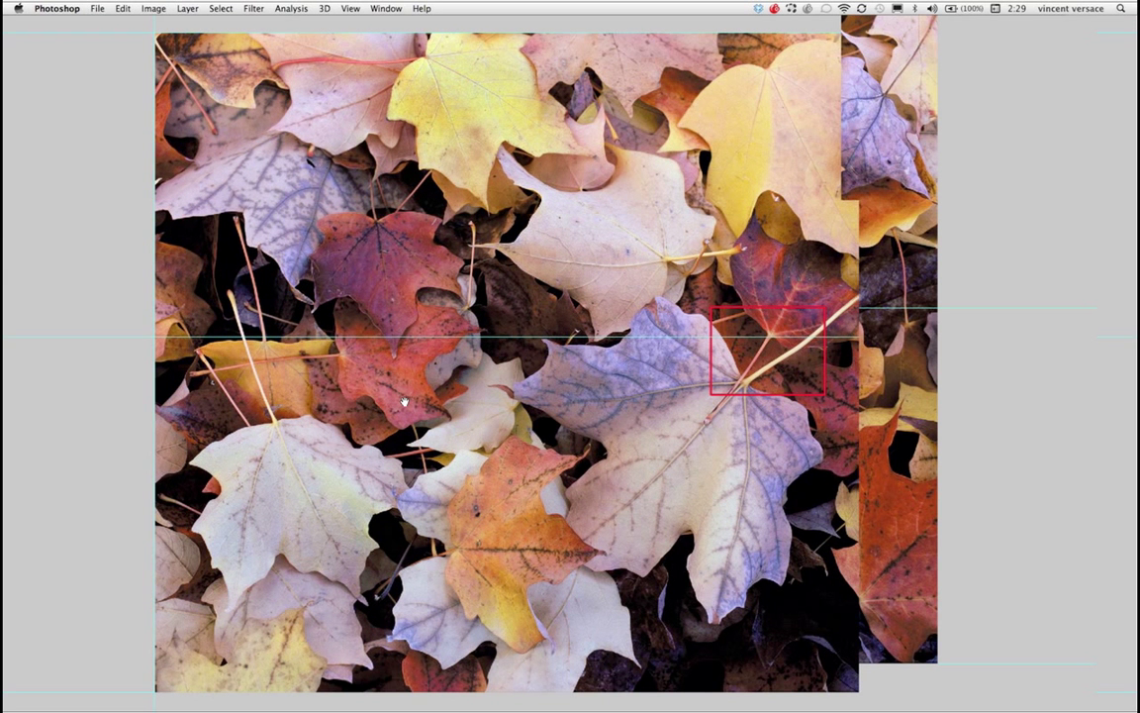
left_click_drag(404, 400, 304, 451)
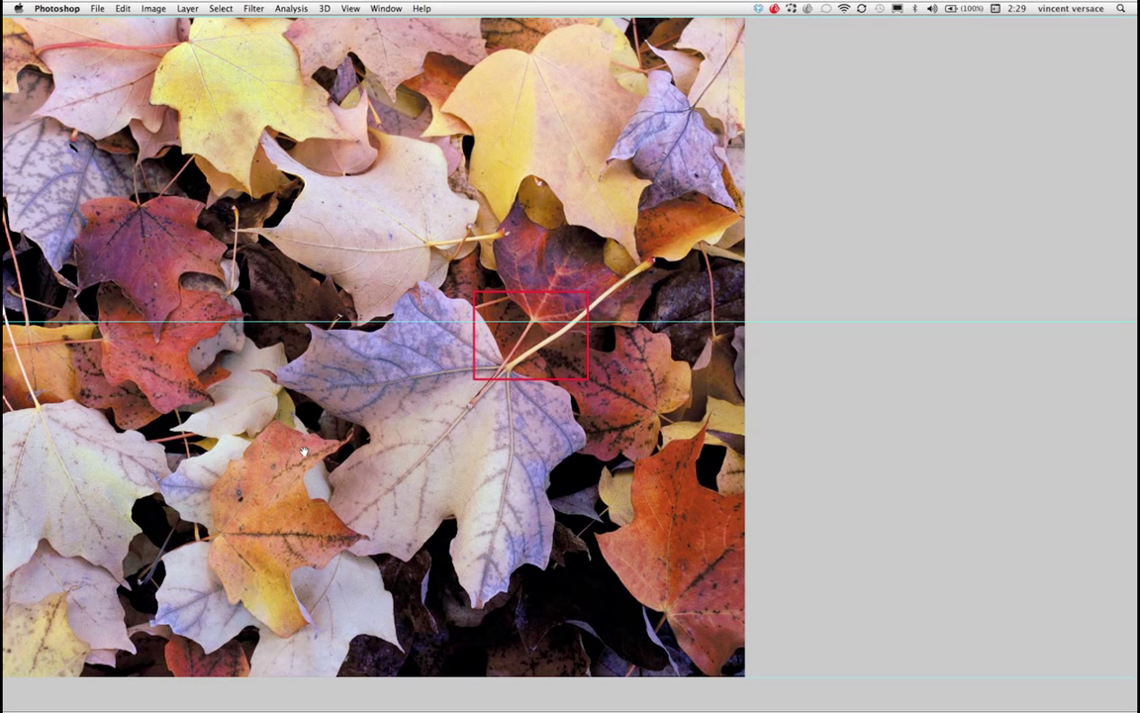
key("f")
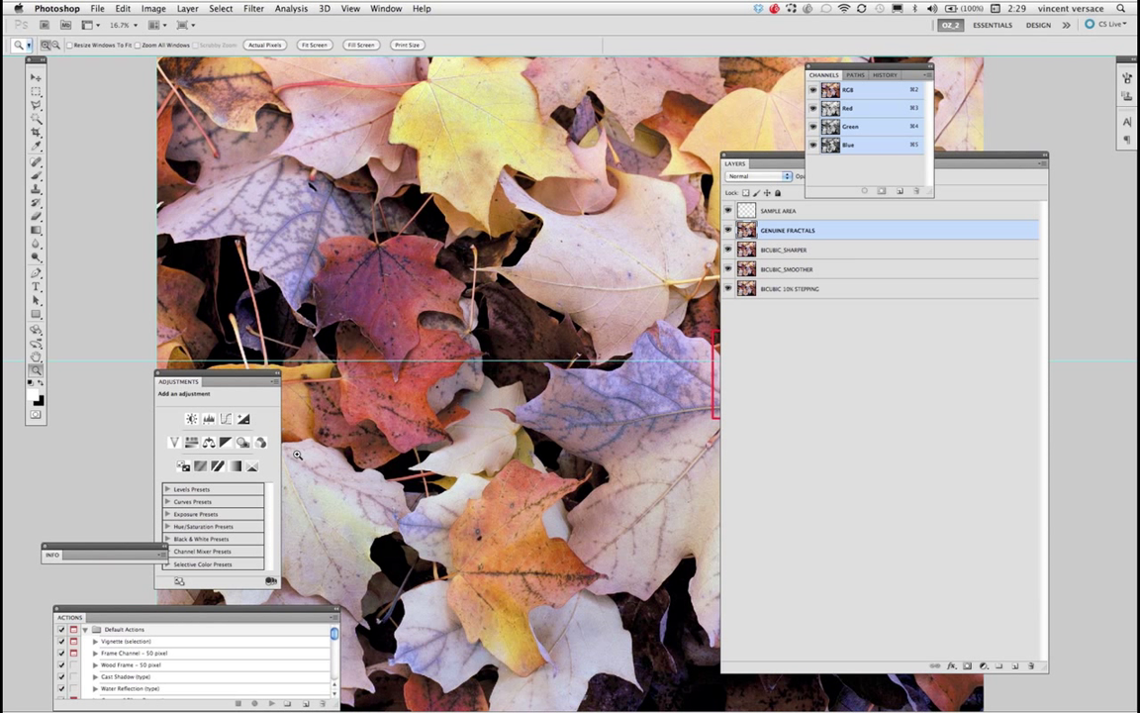
key("f")
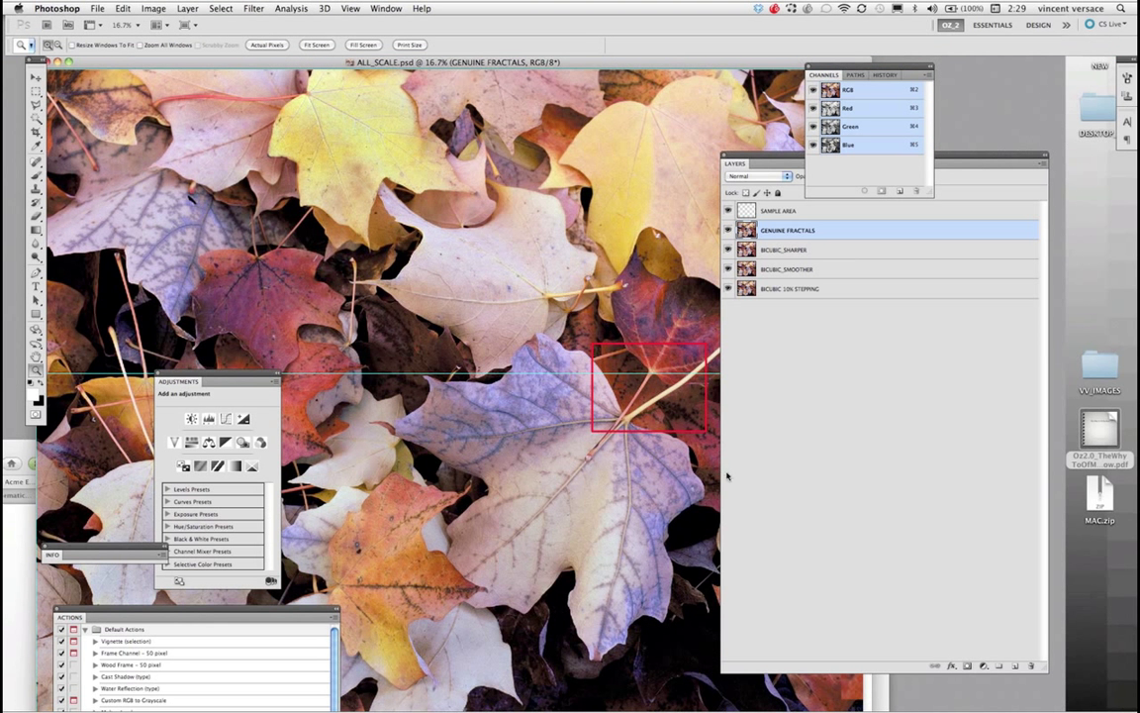
left_click_drag(594, 347, 727, 476)
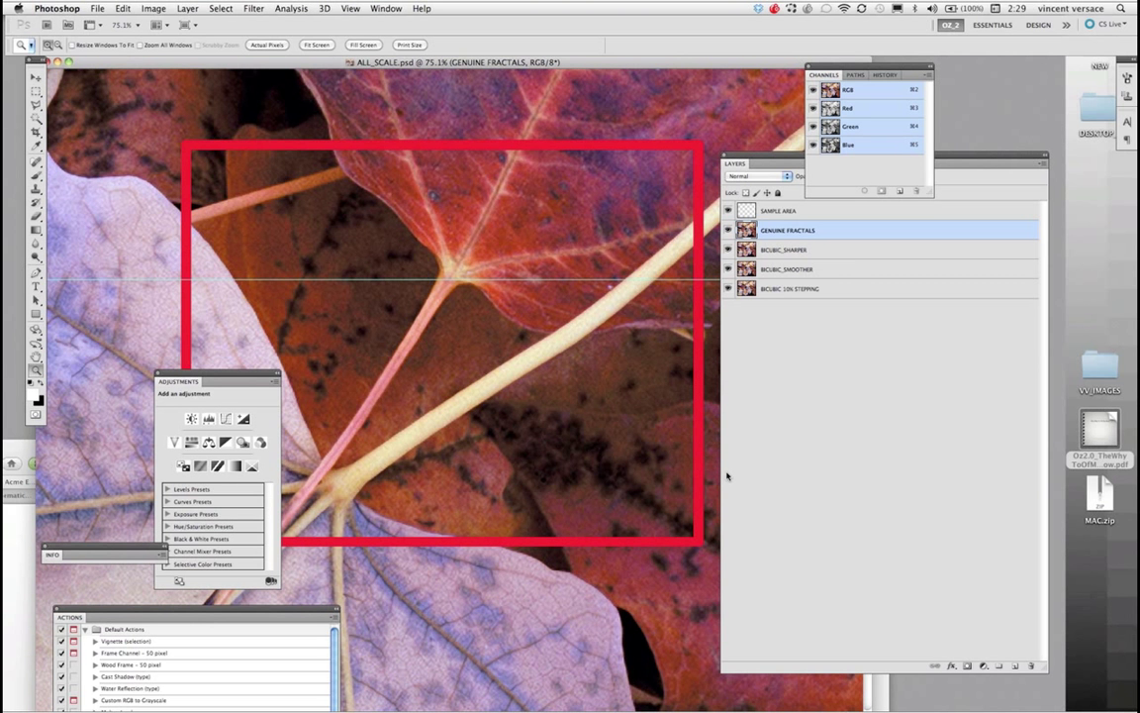
Step: Magnify the area inside the red frame to fill the screen, hide all panels, and centre it
key("f")
left_click_drag(143, 127, 673, 535)
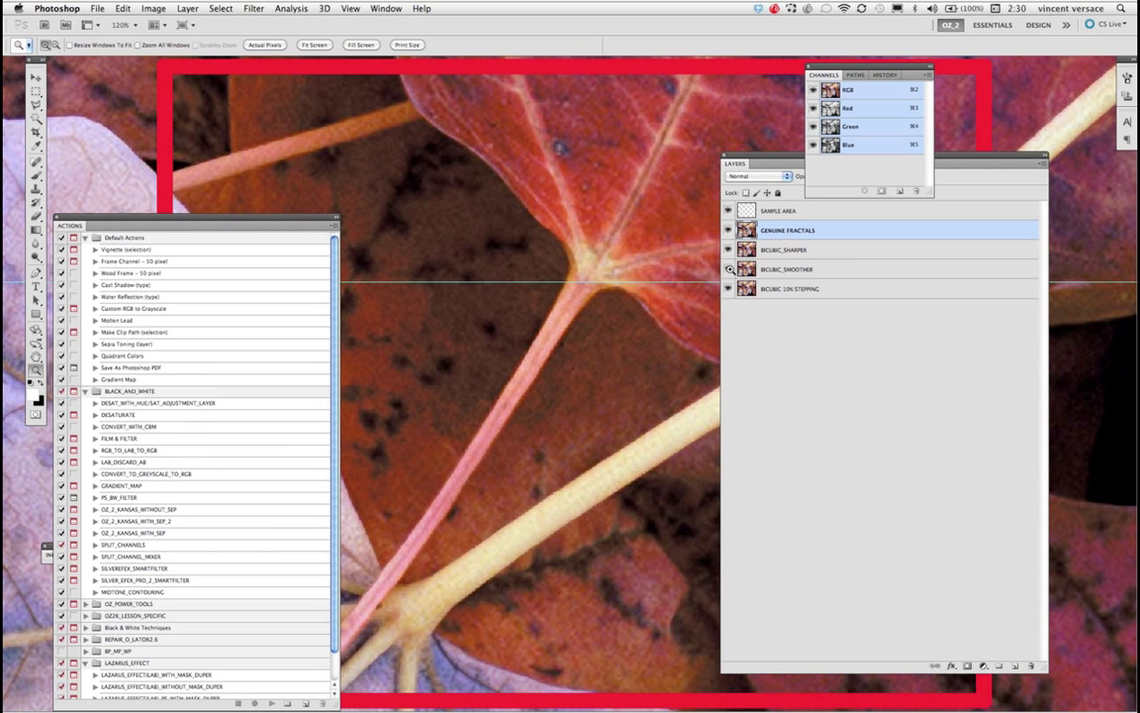
key("Tab")
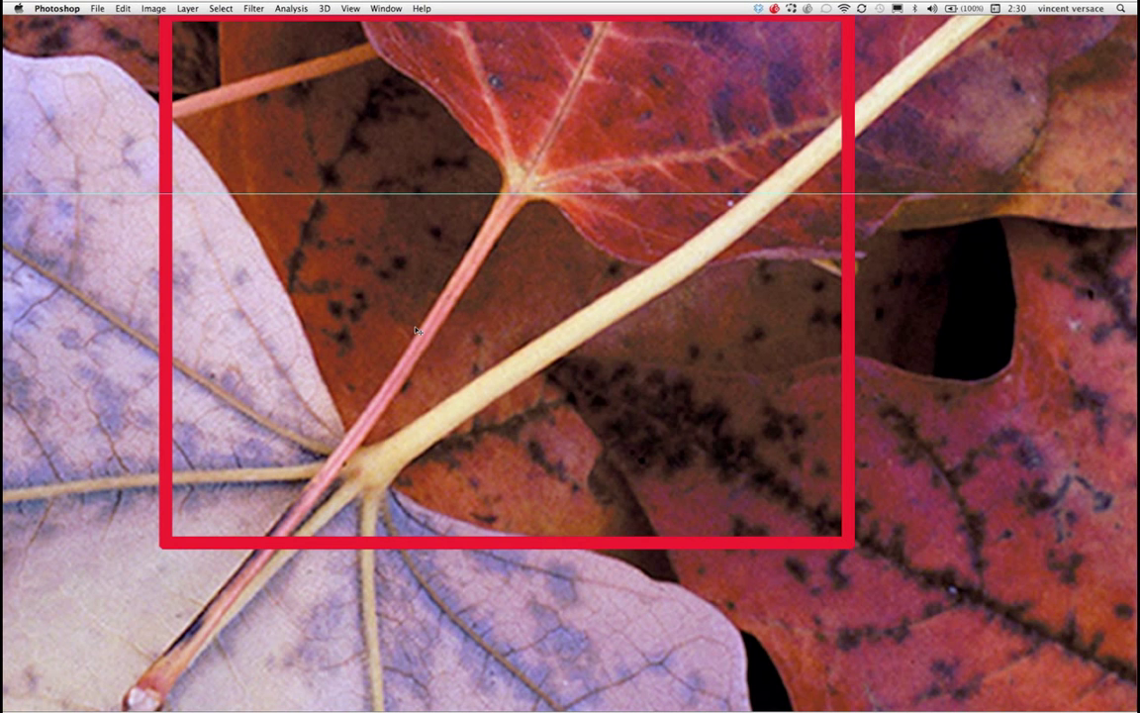
left_click_drag(416, 330, 383, 390)
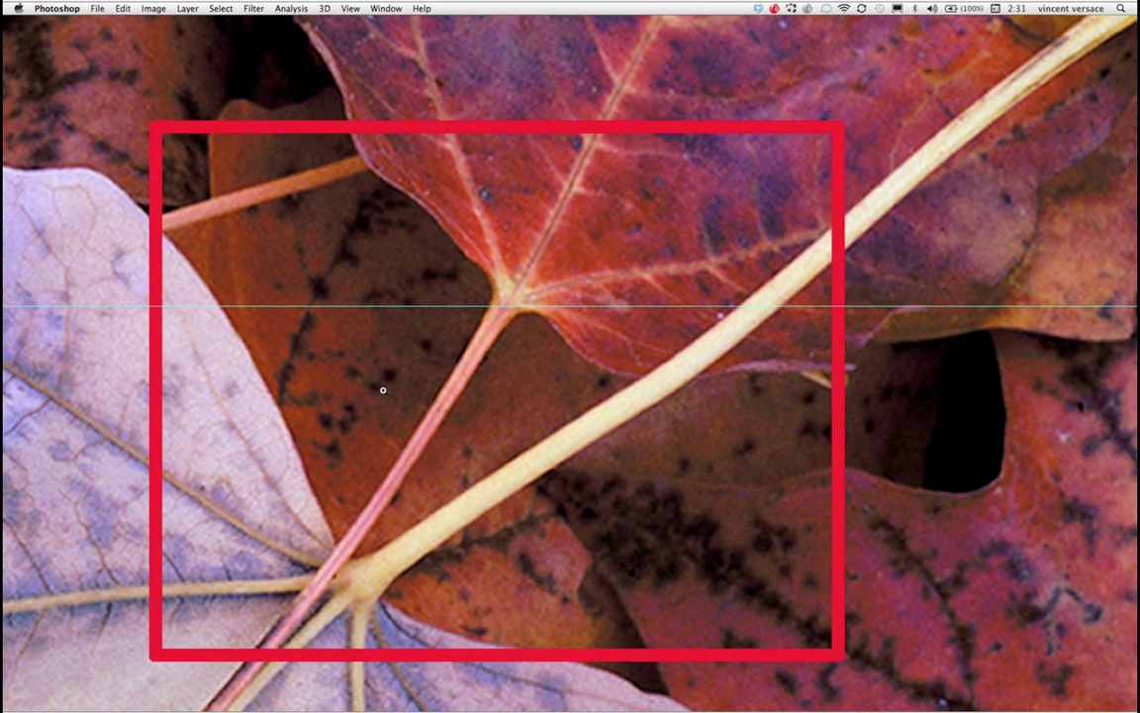
Step: Restore the panels, turn on the BICUBIC_SMOOTHER layer, then hide the panels again
key("Tab")
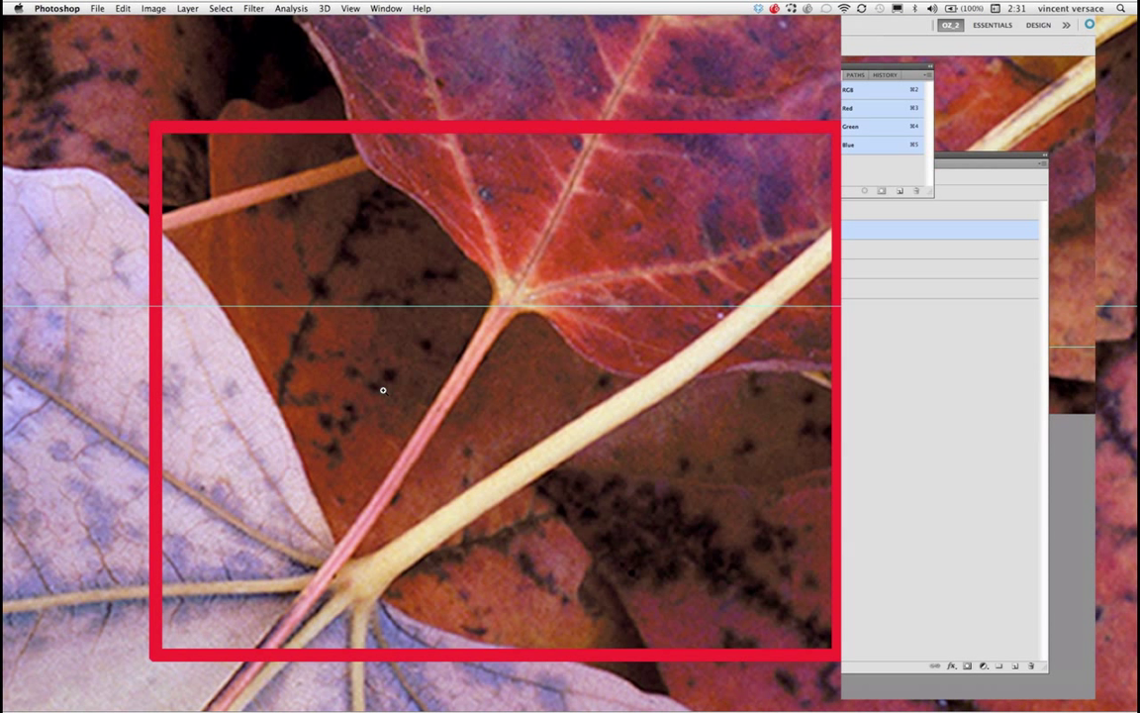
key("Tab")
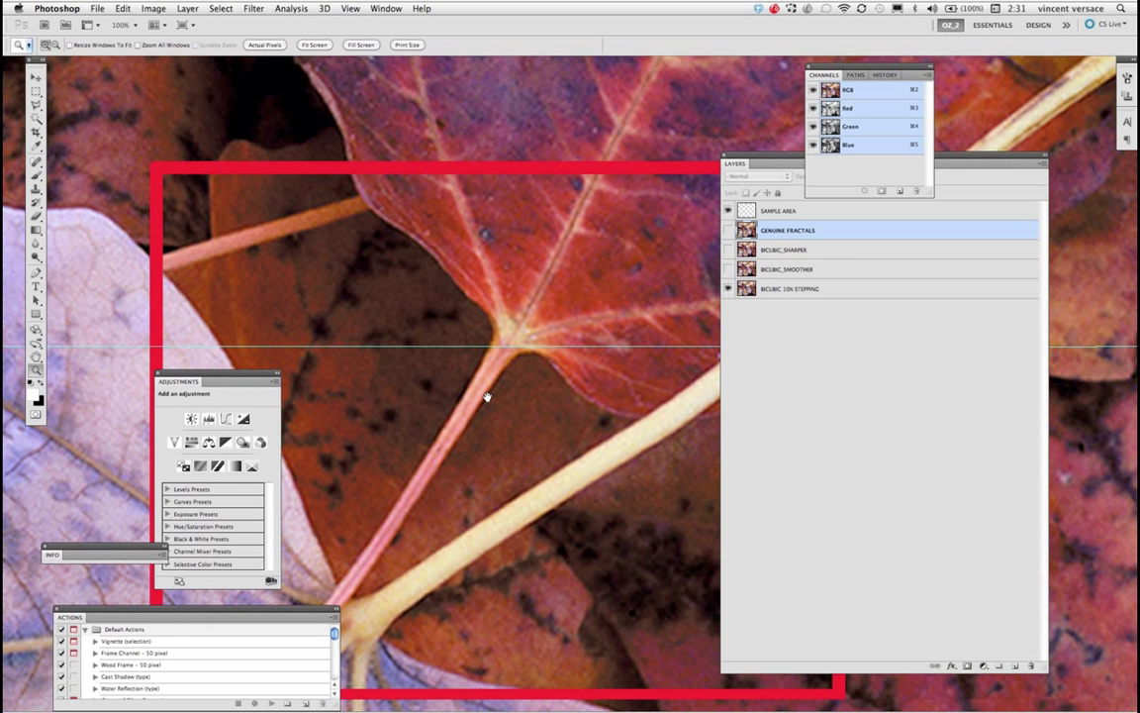
scroll(300, 216, "down", 3)
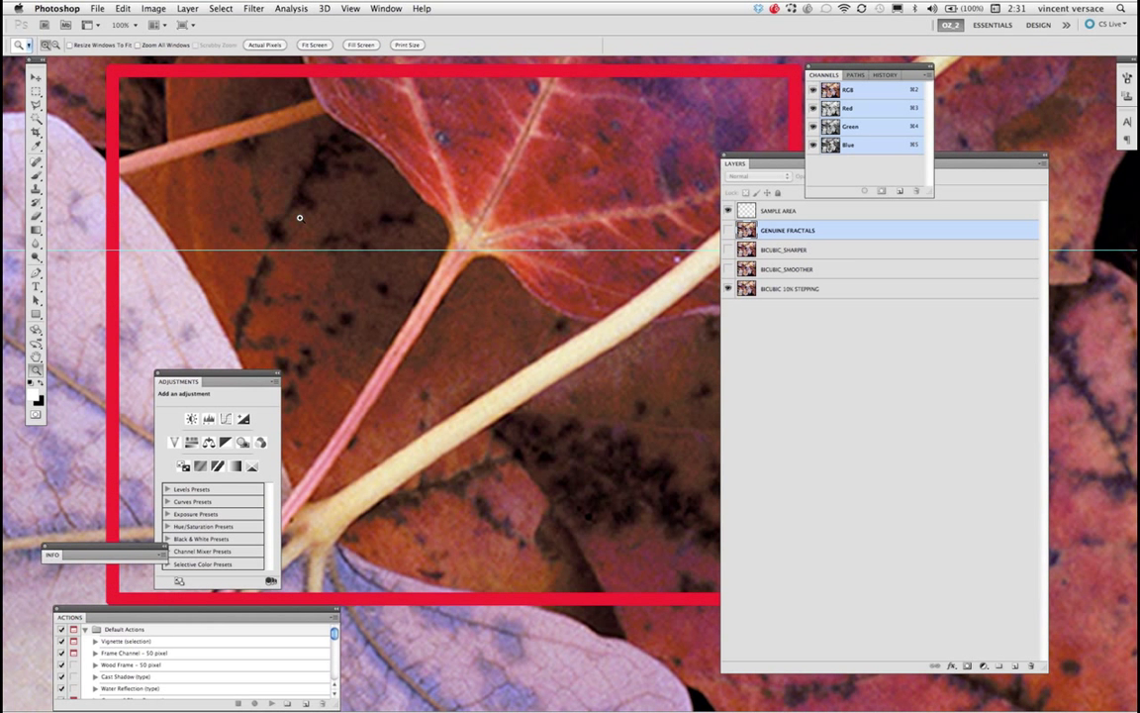
scroll(302, 193, "up", 1)
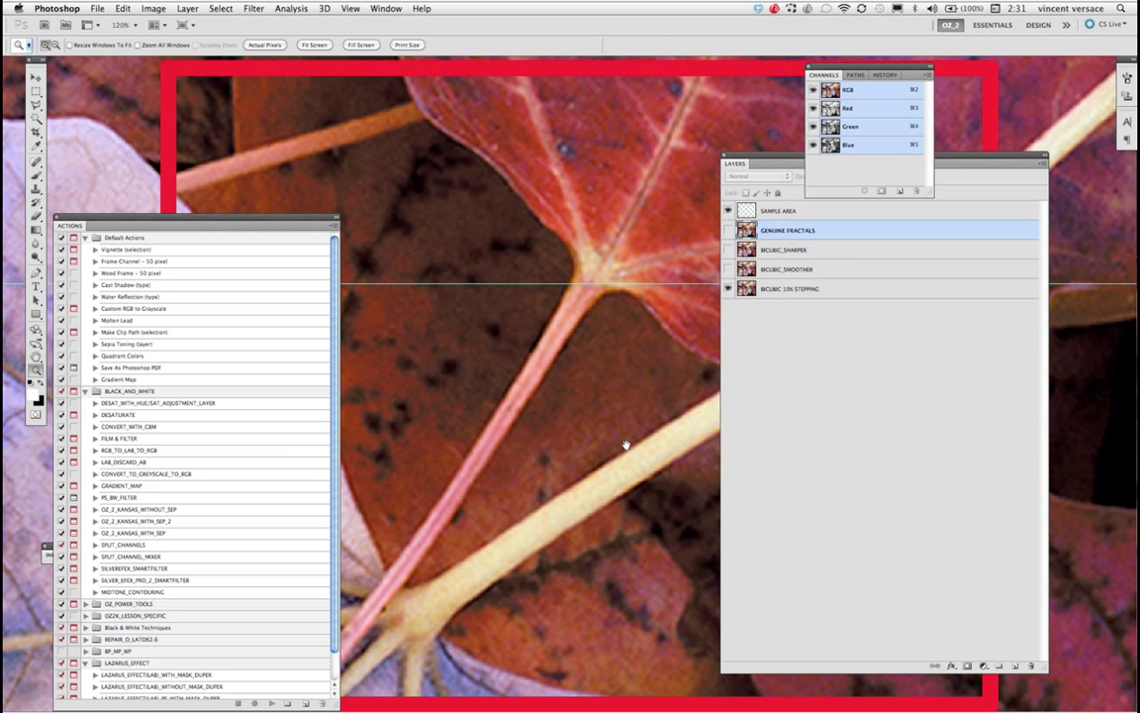
left_click(727, 269)
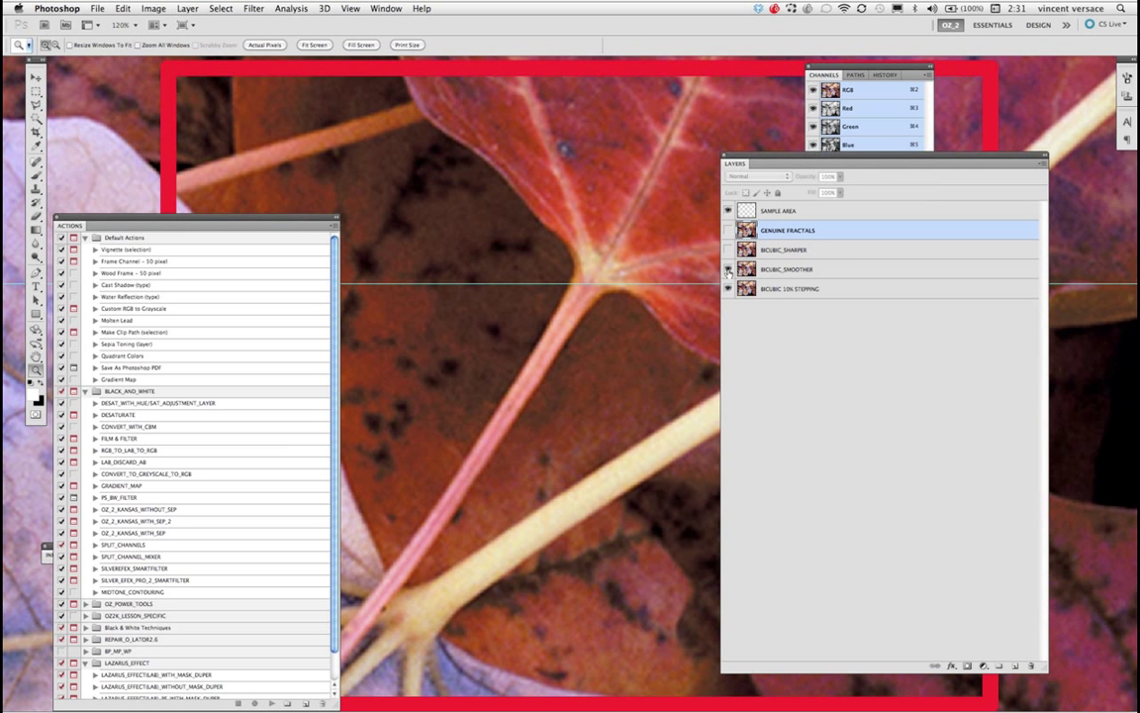
key("Tab")
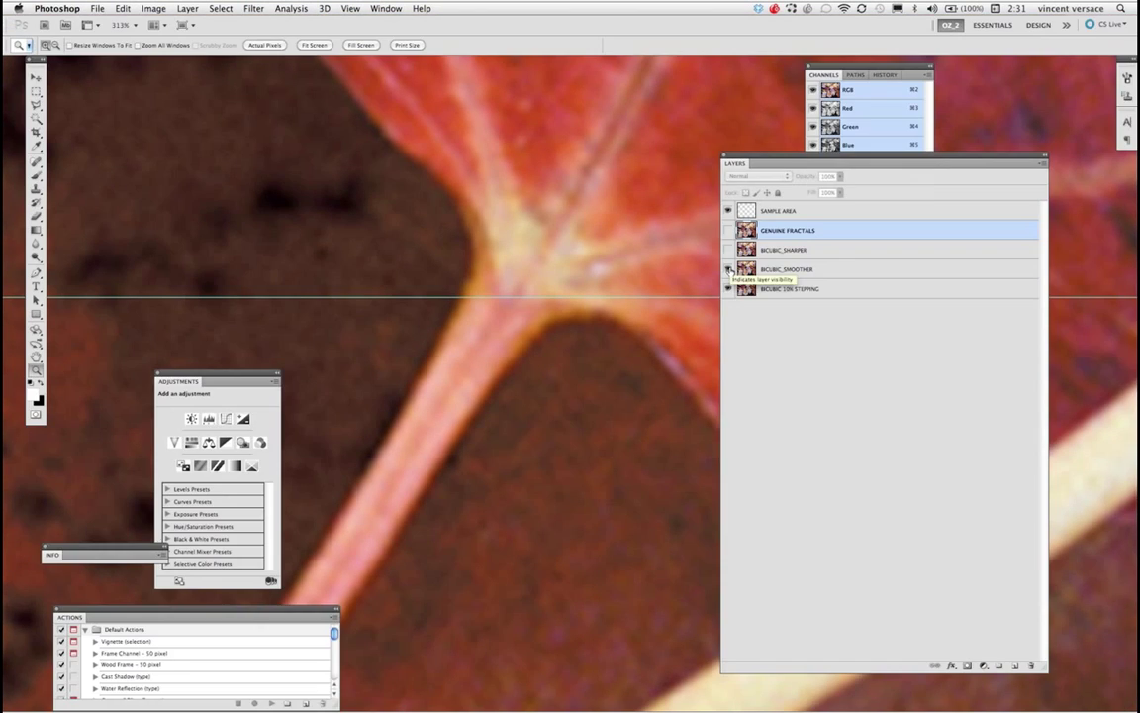
Step: Toggle BICUBIC_SMOOTHER and BICUBIC_SHARPER repeatedly, leaving both hidden so BICUBIC 10% STEPPING shows
left_click(730, 269)
left_click(730, 269)
left_click(730, 269)
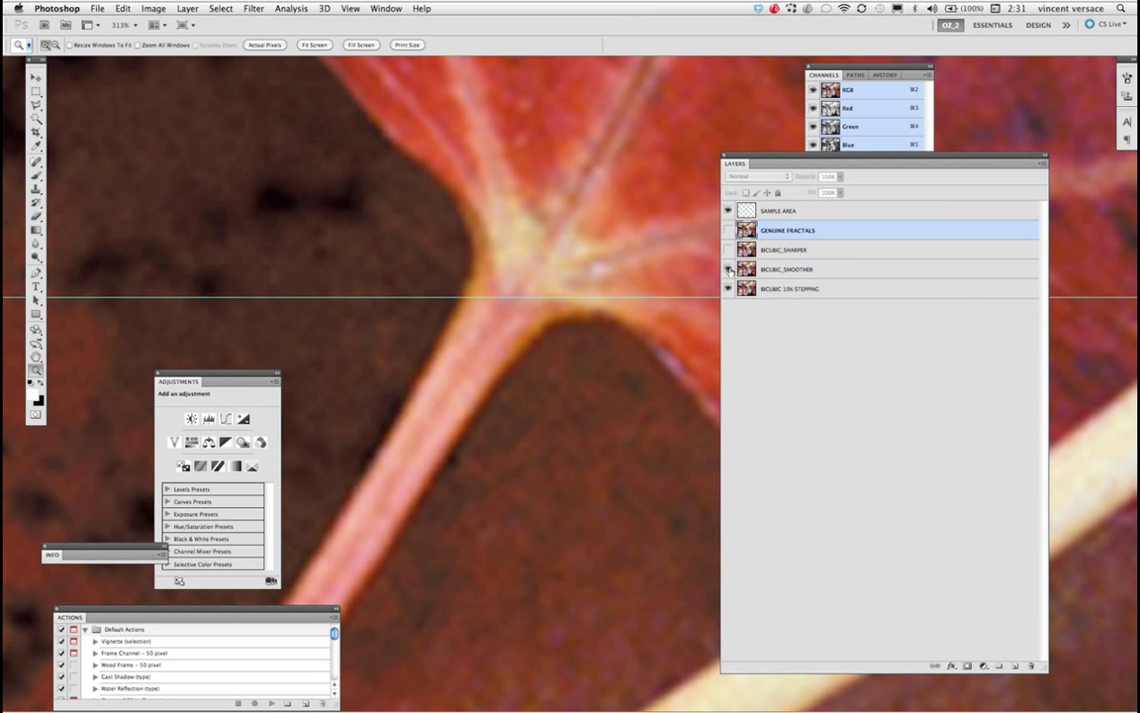
left_click(729, 269)
left_click(727, 269)
left_click(727, 269)
left_click(728, 269)
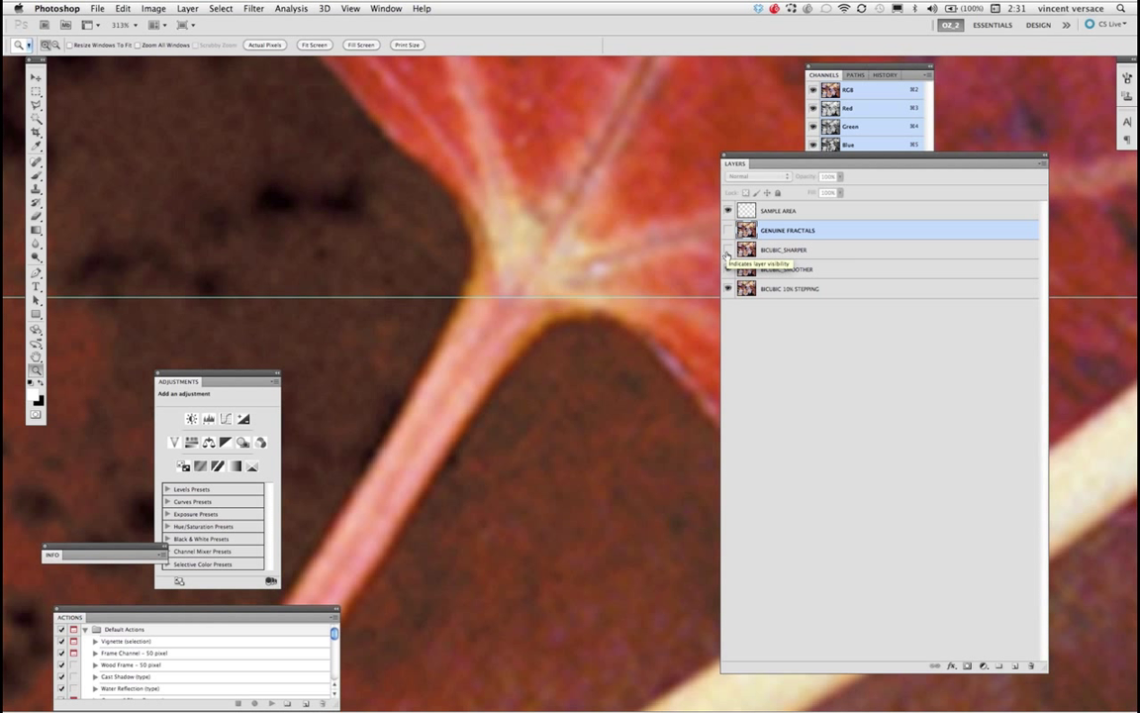
left_click(728, 250)
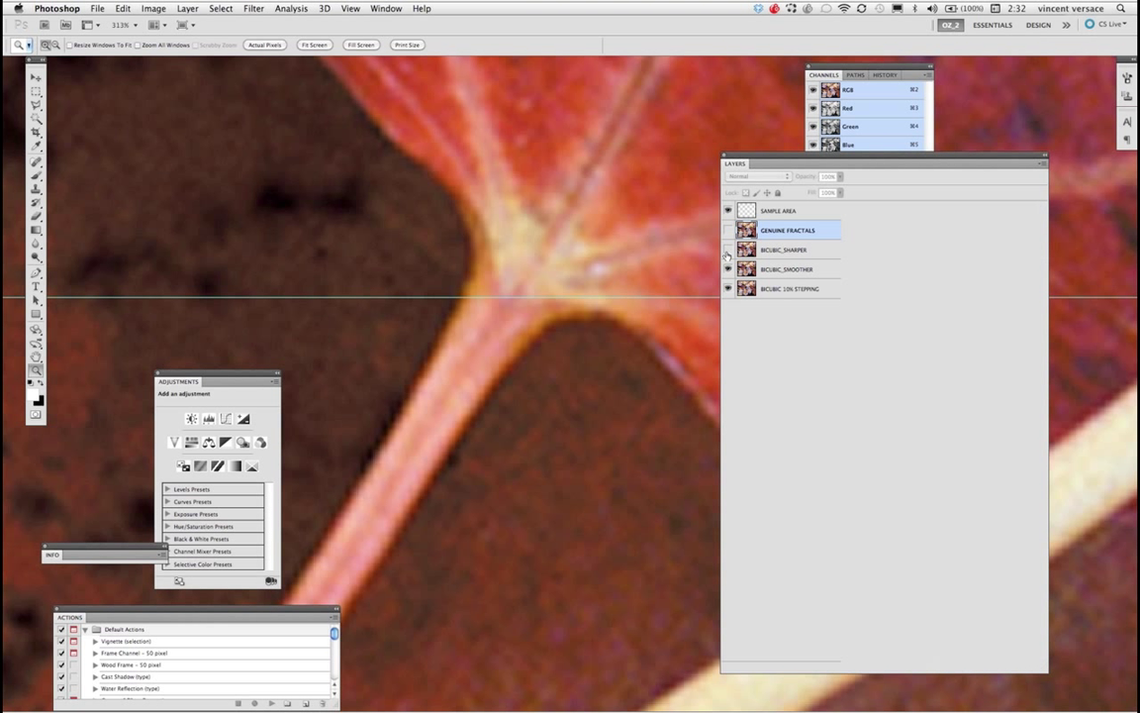
left_click(728, 269)
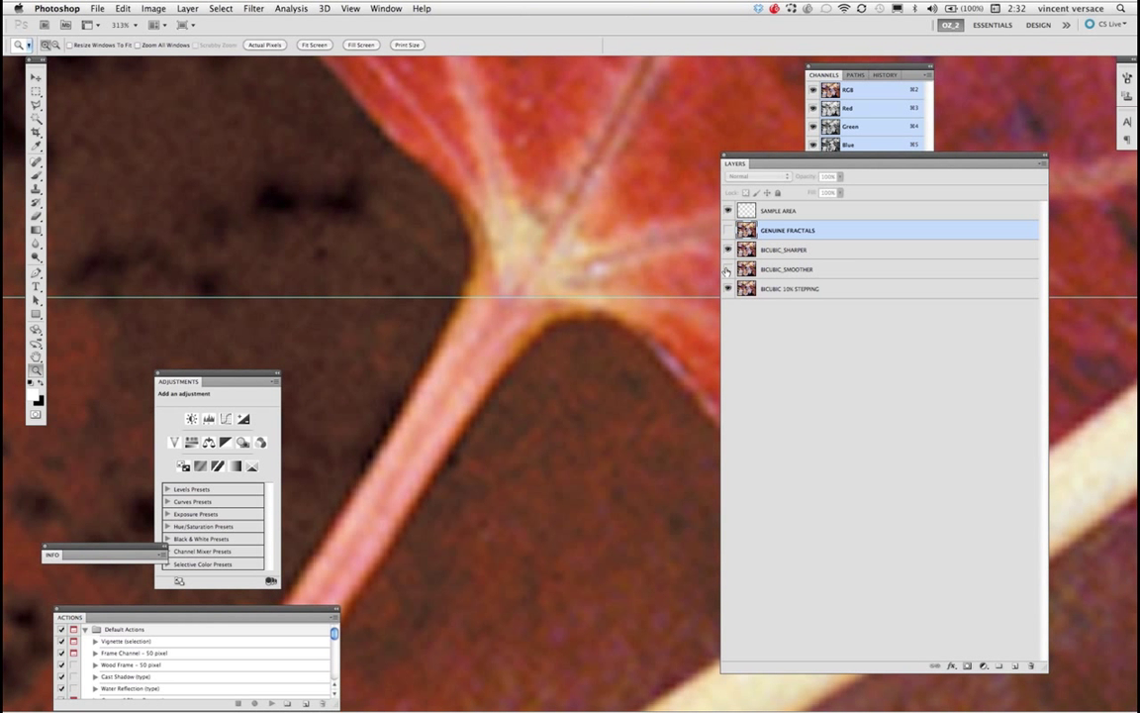
left_click(728, 251)
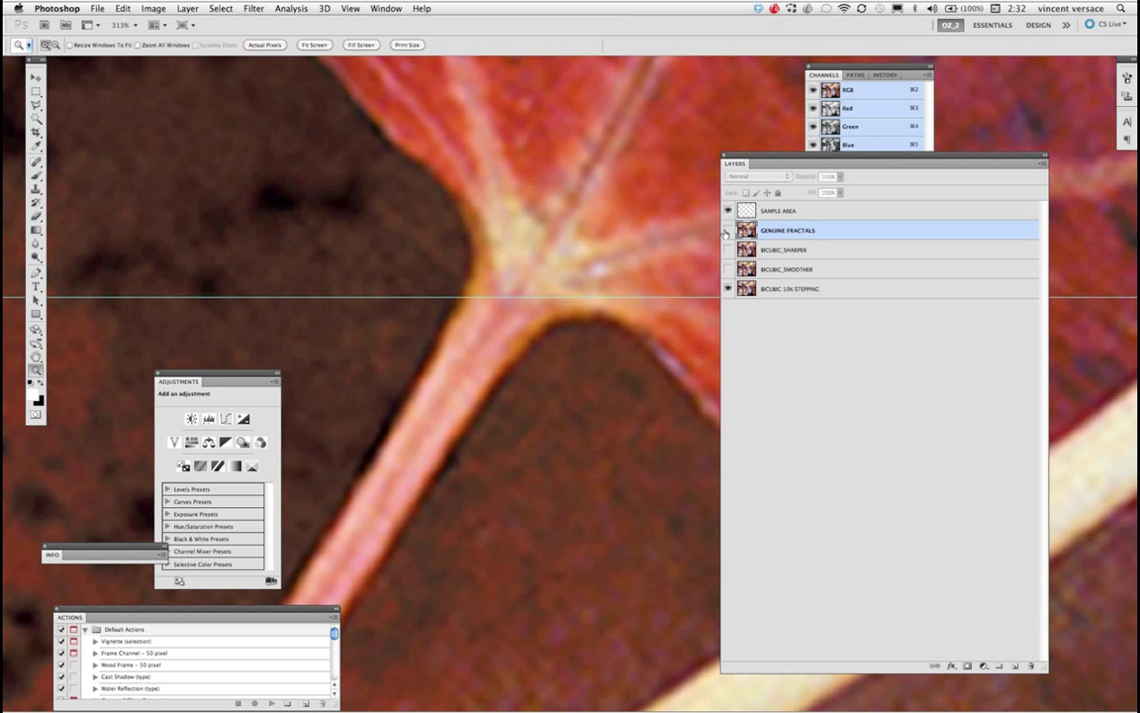
Step: Show GENUINE FRACTALS, hide both bicubic layers, then flip GENUINE FRACTALS on and off to compare
left_click(726, 230)
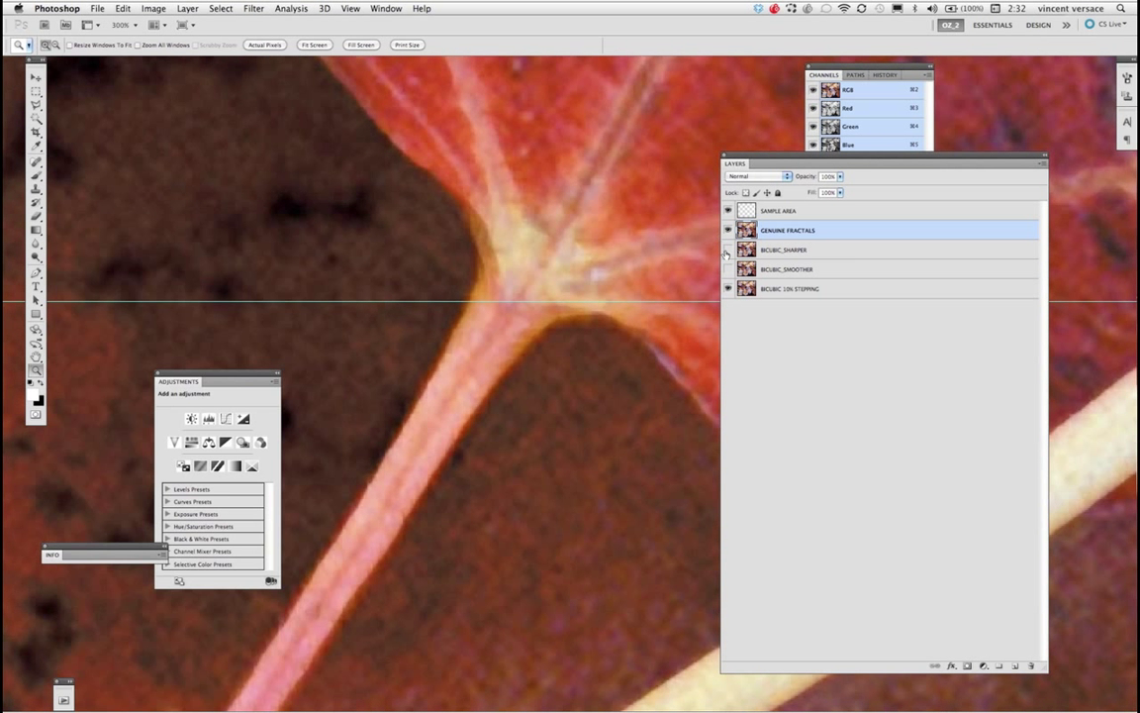
left_click(727, 250)
left_click(728, 270)
left_click(727, 230)
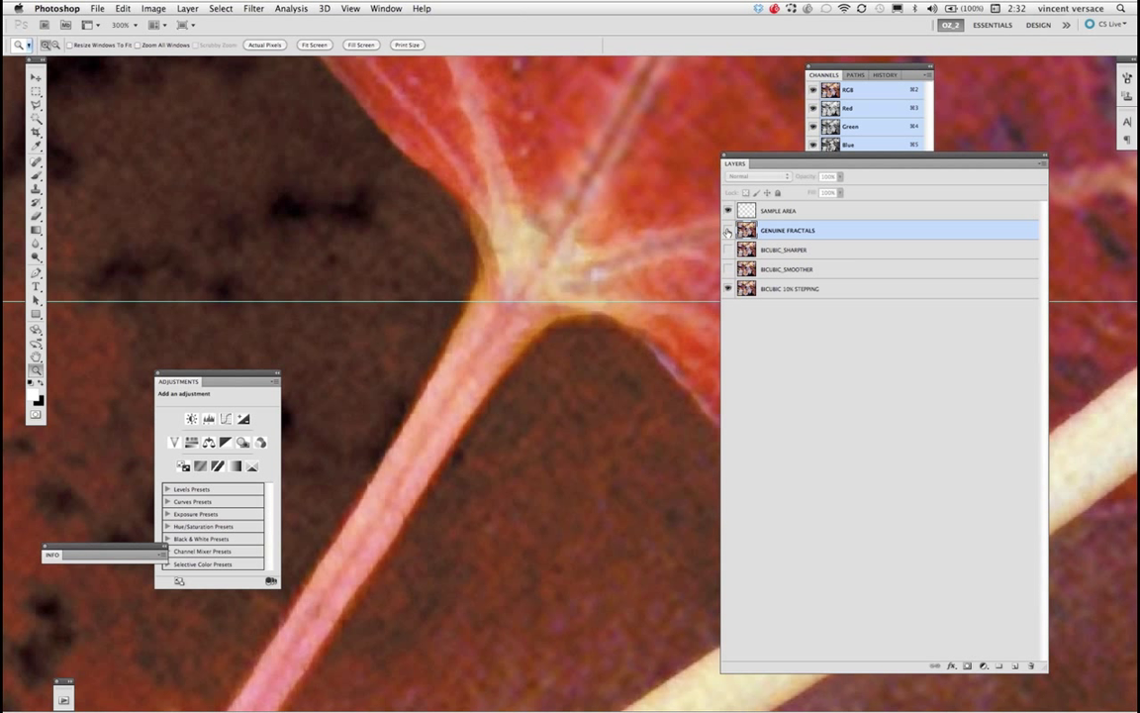
left_click(728, 231)
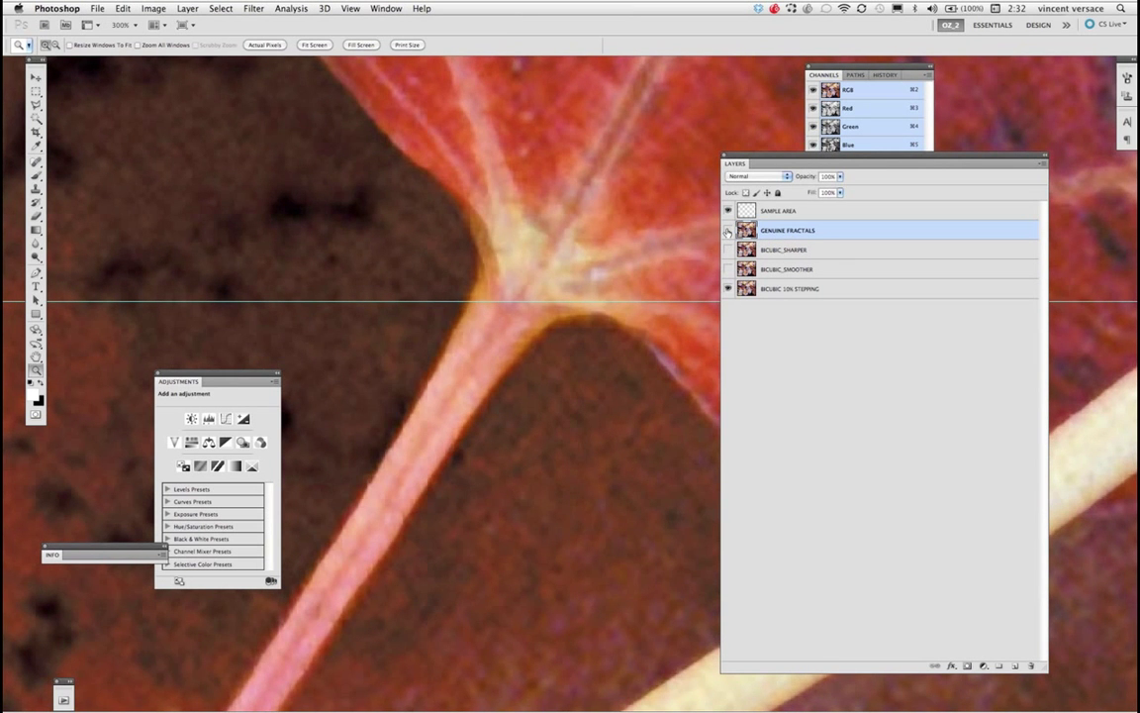
left_click(727, 231)
left_click(727, 230)
left_click(728, 230)
left_click(728, 231)
Step: Hide GENUINE FRACTALS, toggle BICUBIC_SMOOTHER, then turn BICUBIC_SHARPER and GENUINE FRACTALS back on
left_click(727, 230)
left_click(729, 269)
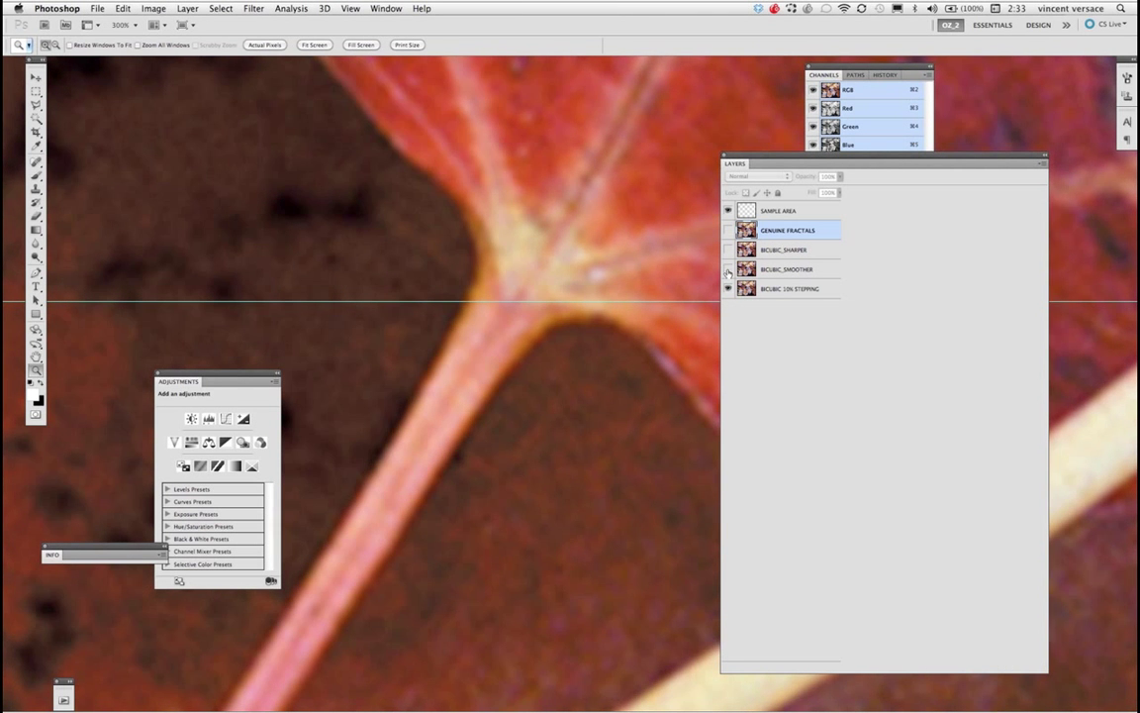
left_click(729, 269)
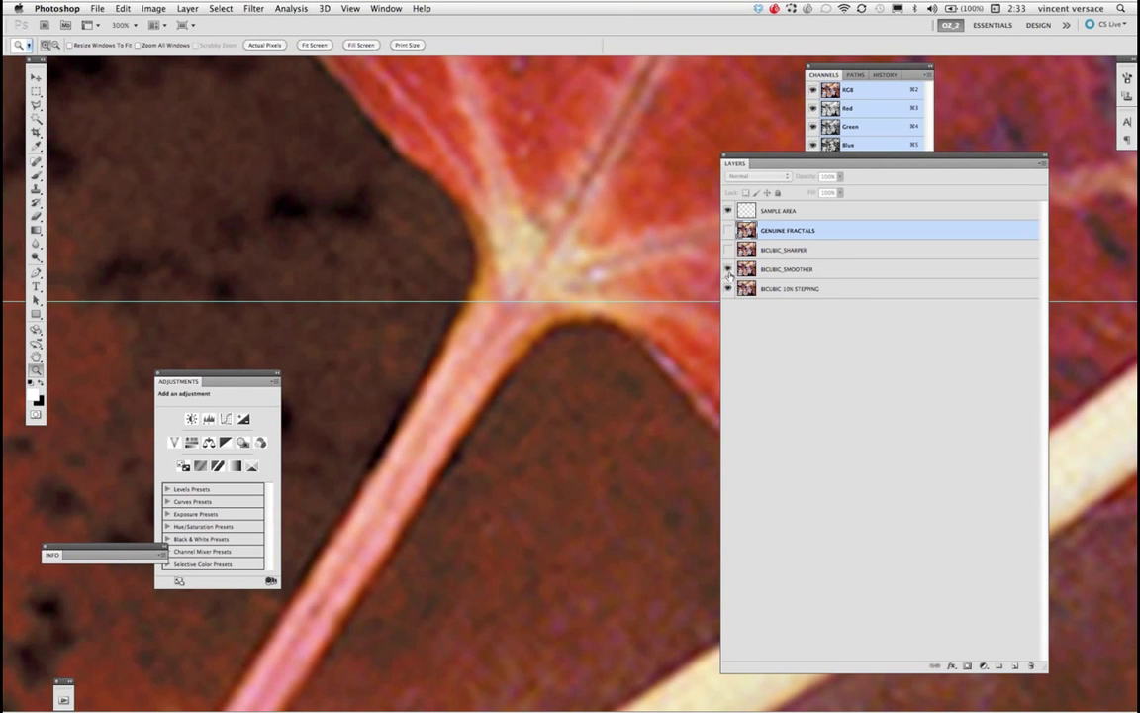
left_click(729, 268)
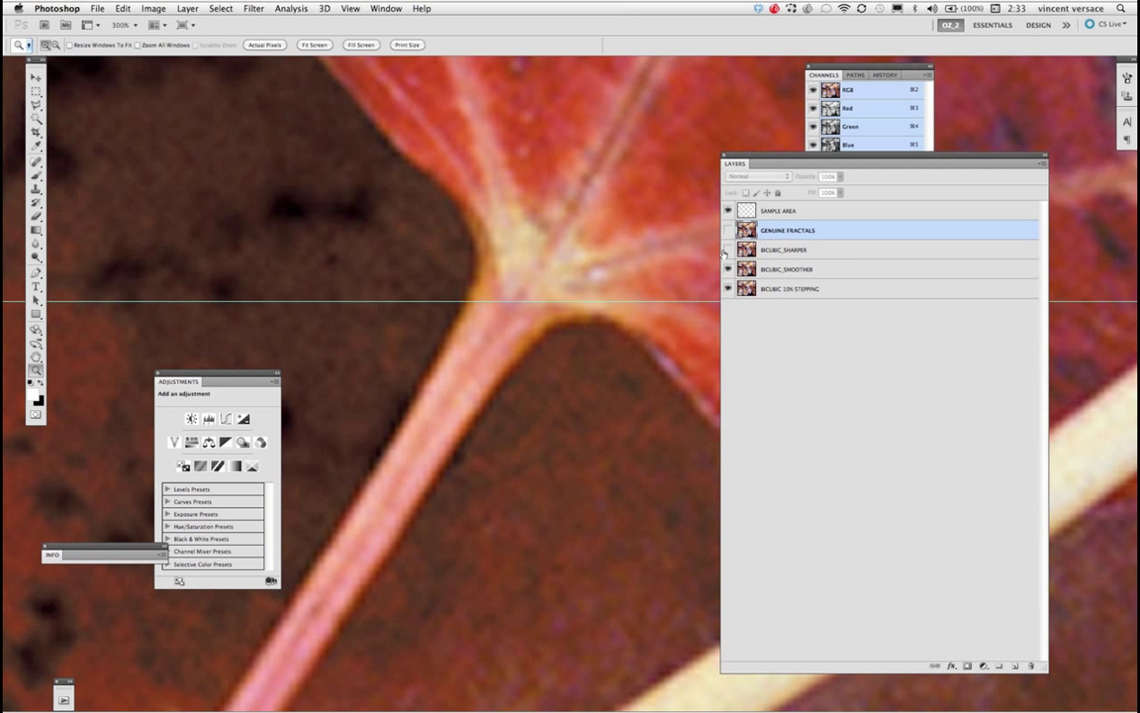
left_click(726, 250)
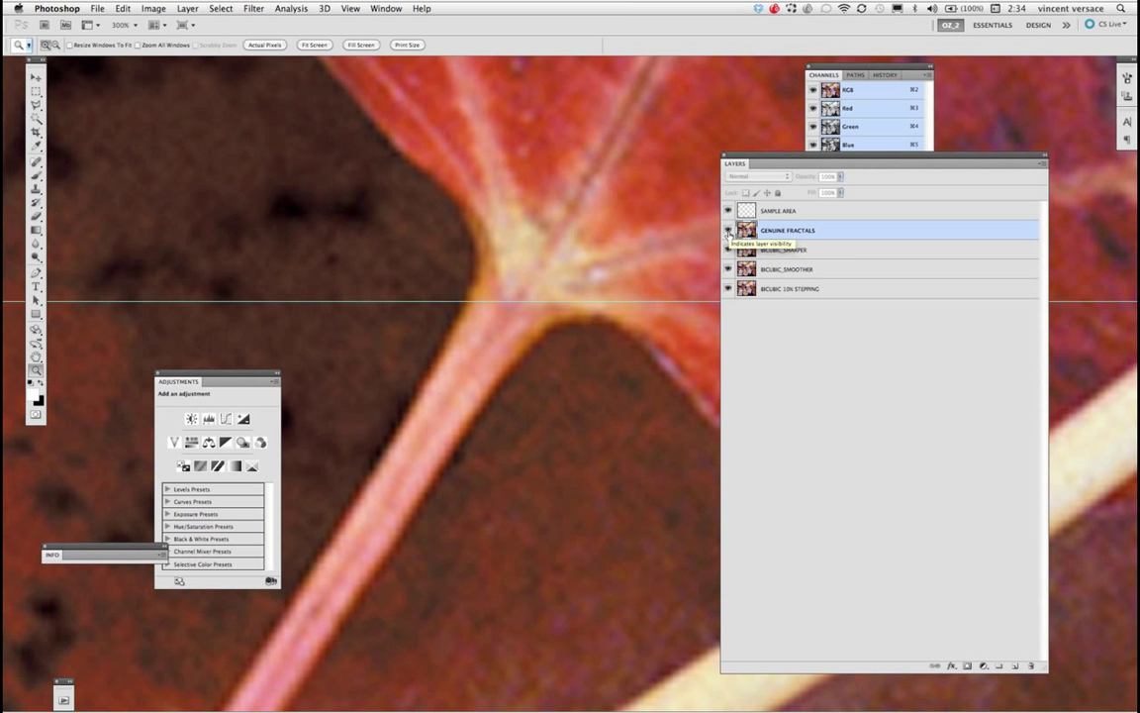
left_click(728, 231)
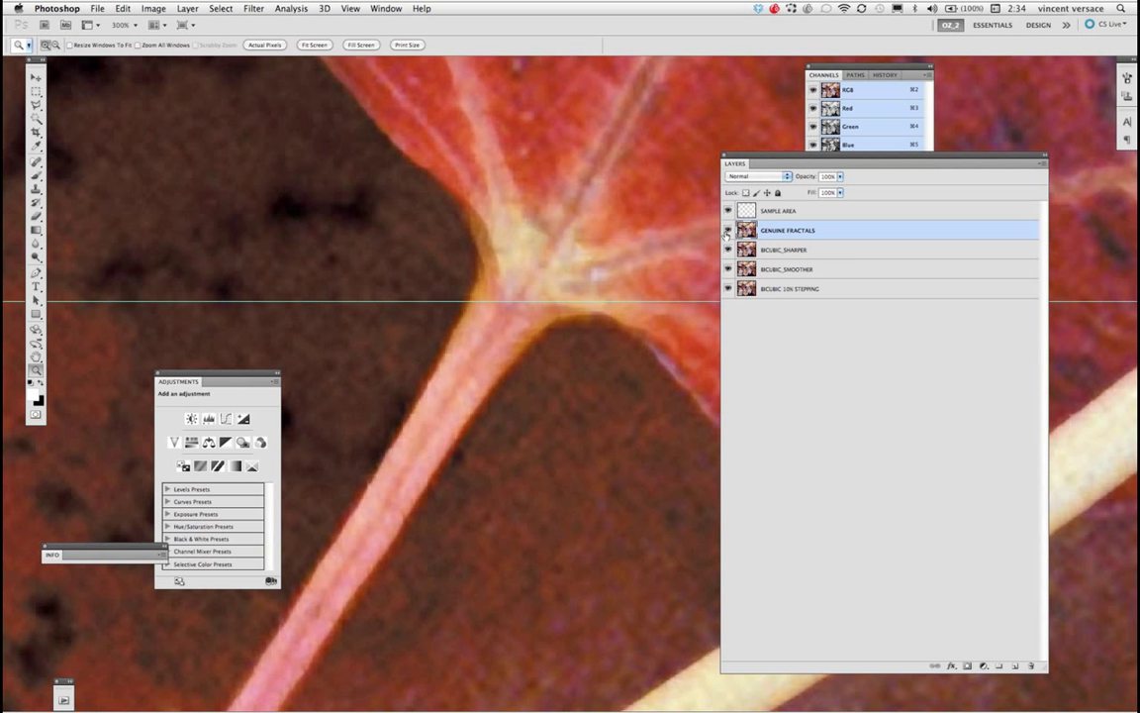
Step: Zoom out with Cmd+0 so the whole leaves image fits on screen
key("super+0")
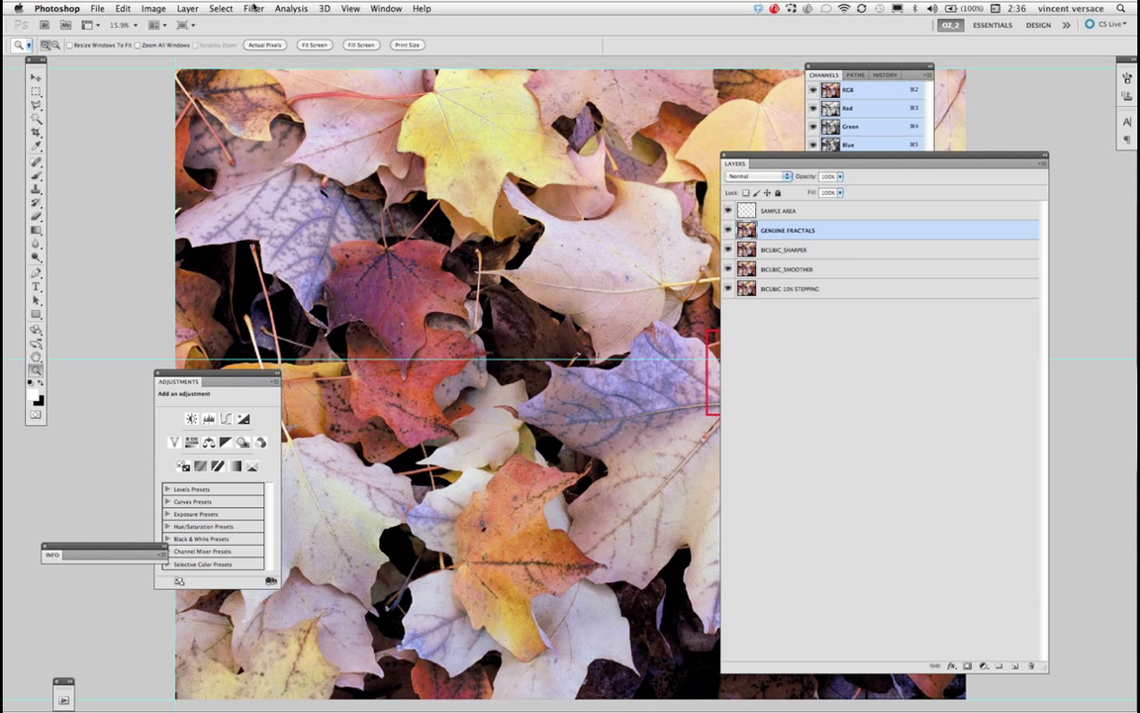
Step: In Image Size, turn off Resample Image and set the resolution to 300 pixels/inch
left_click(189, 8)
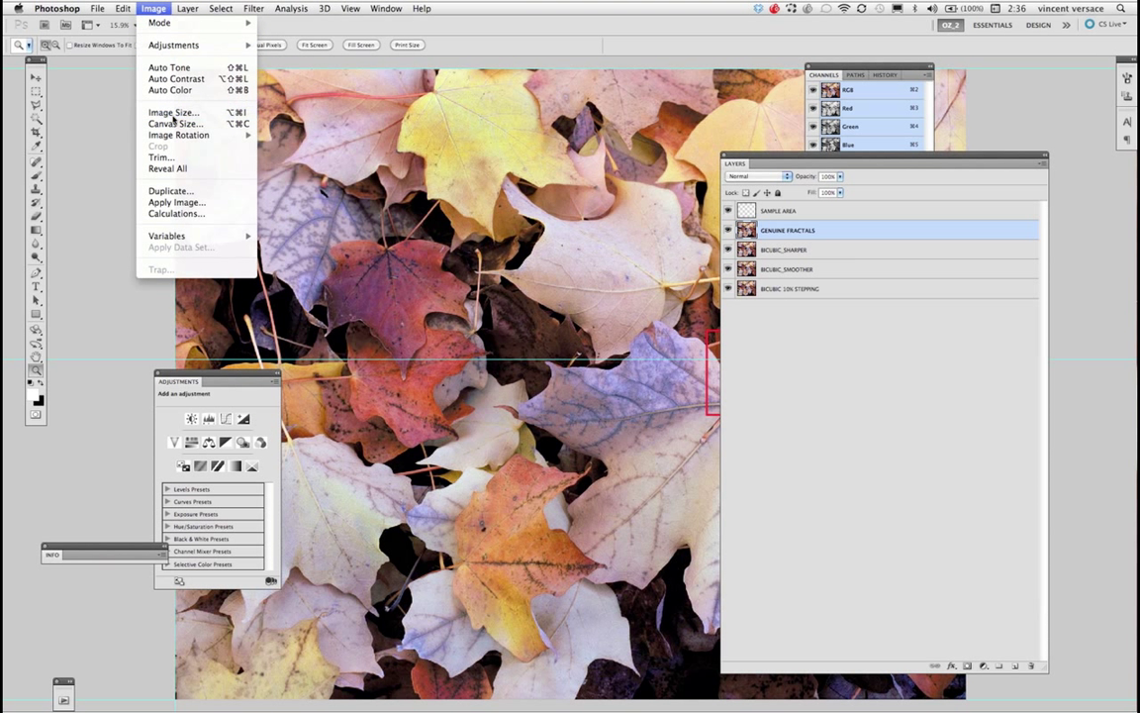
left_click(174, 113)
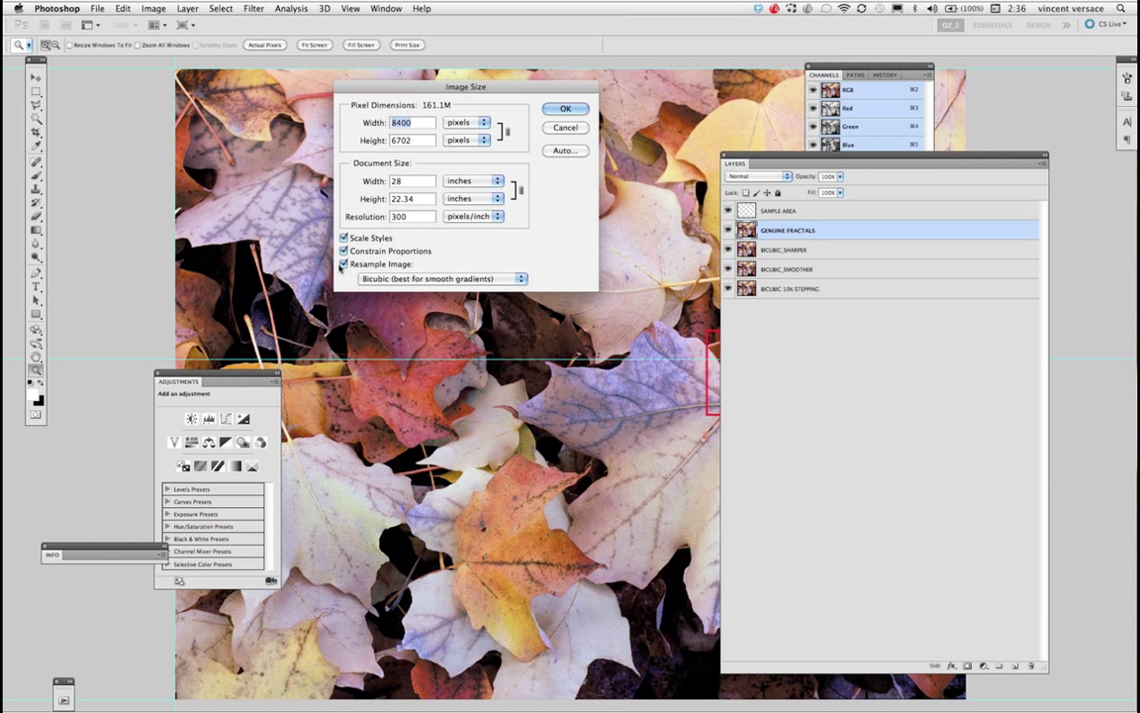
left_click(344, 264)
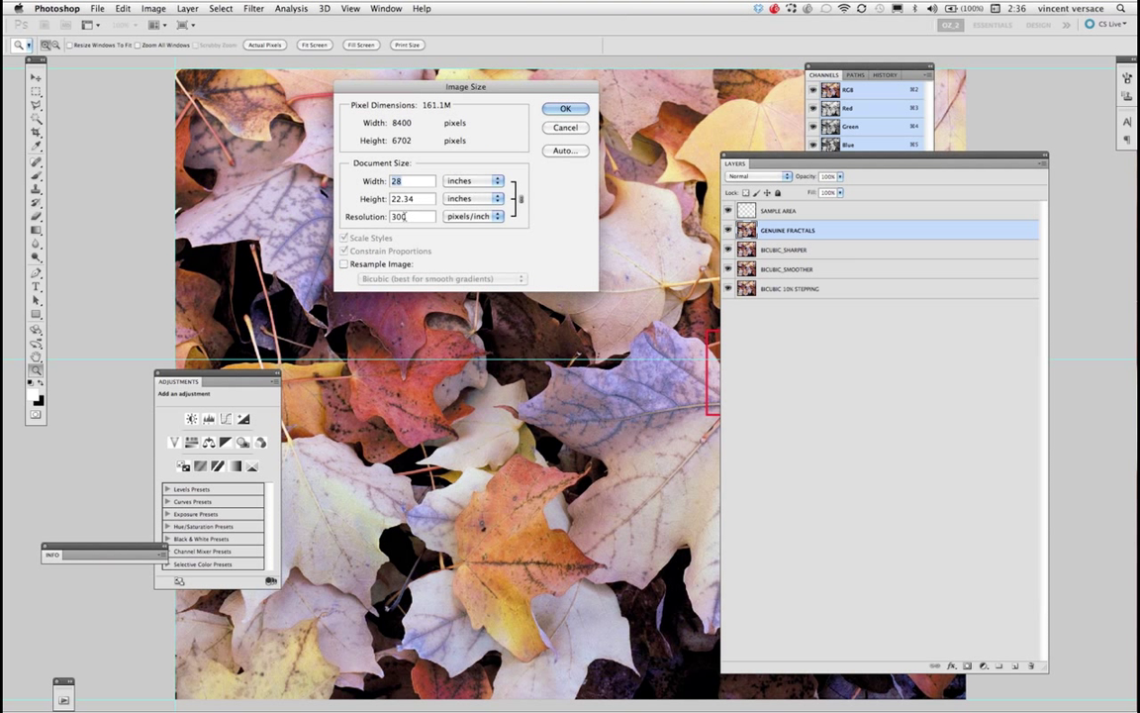
left_click(379, 217)
type("20")
type("80")
left_click_drag(401, 218, 348, 222)
type("300")
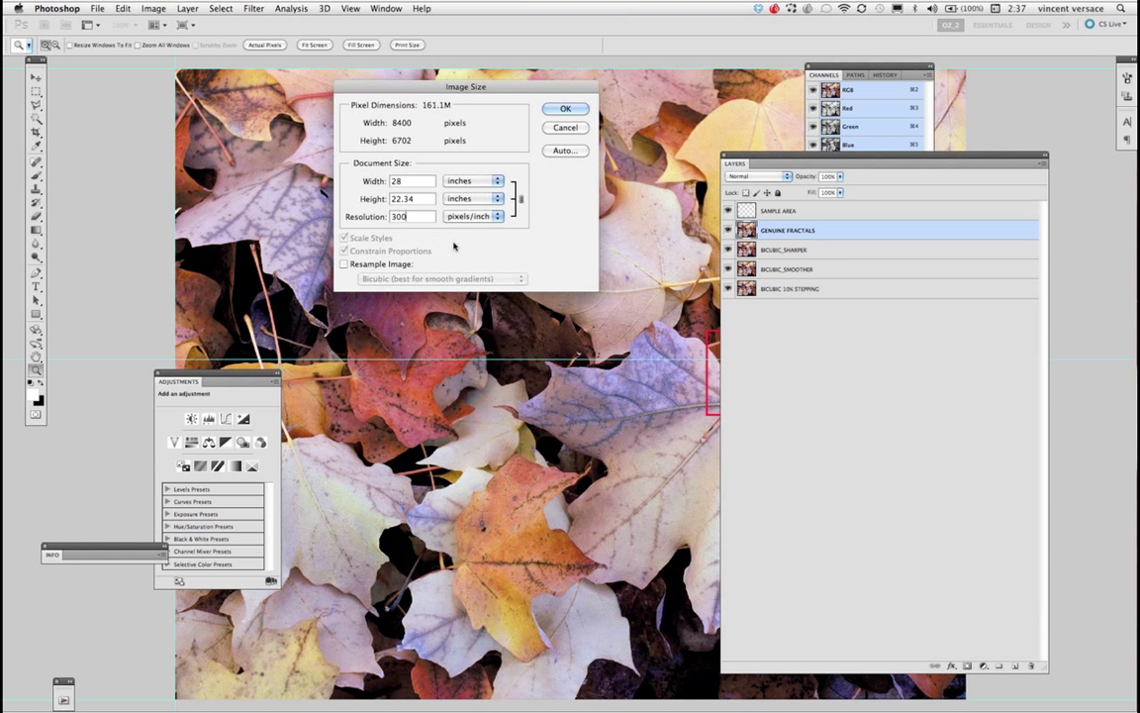
Step: Try a resolution of 230 in Image Size, then cancel without applying changes
left_click(344, 219)
type("23")
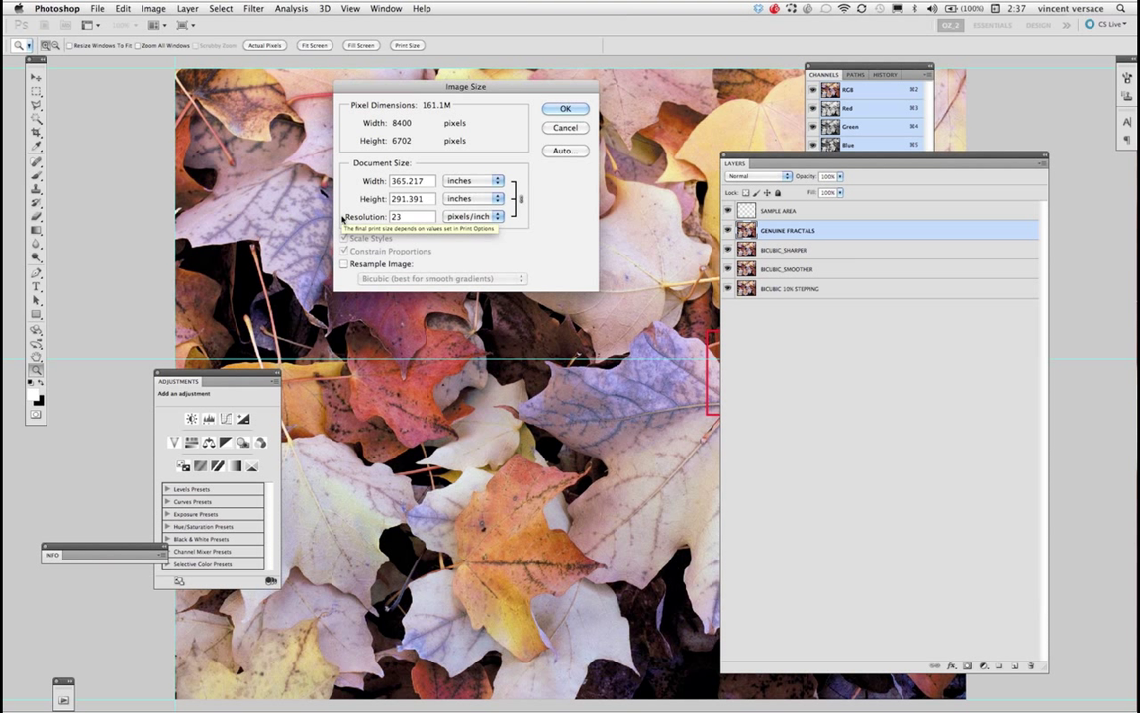
type("0")
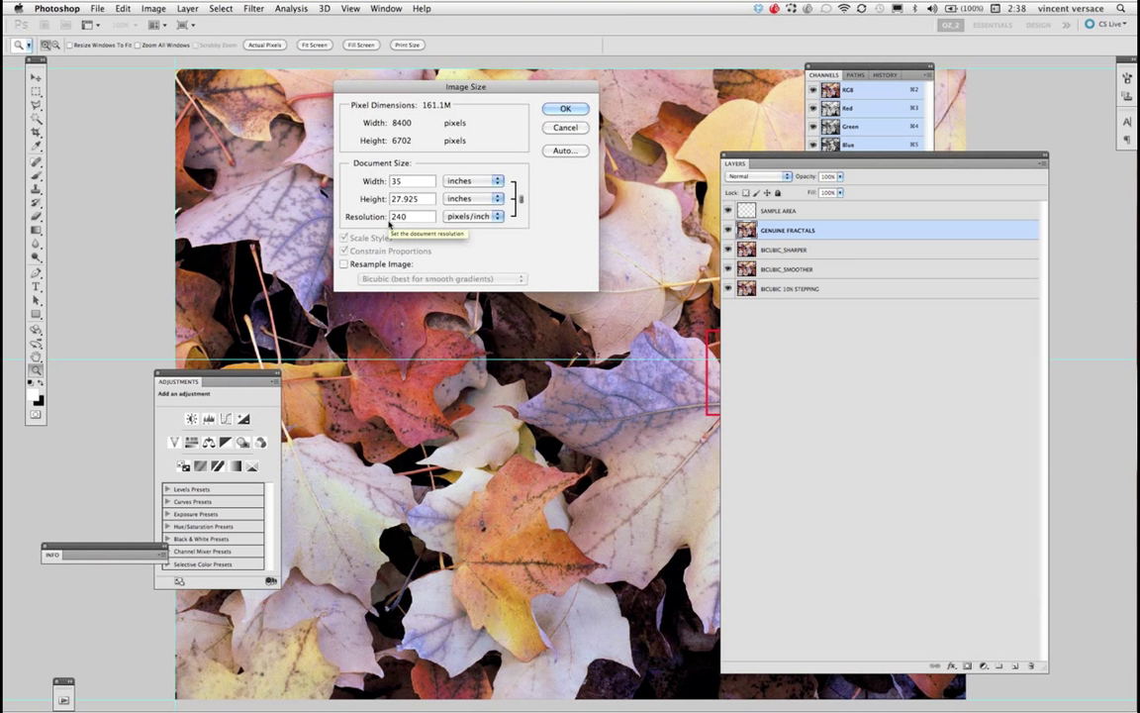
left_click(550, 129)
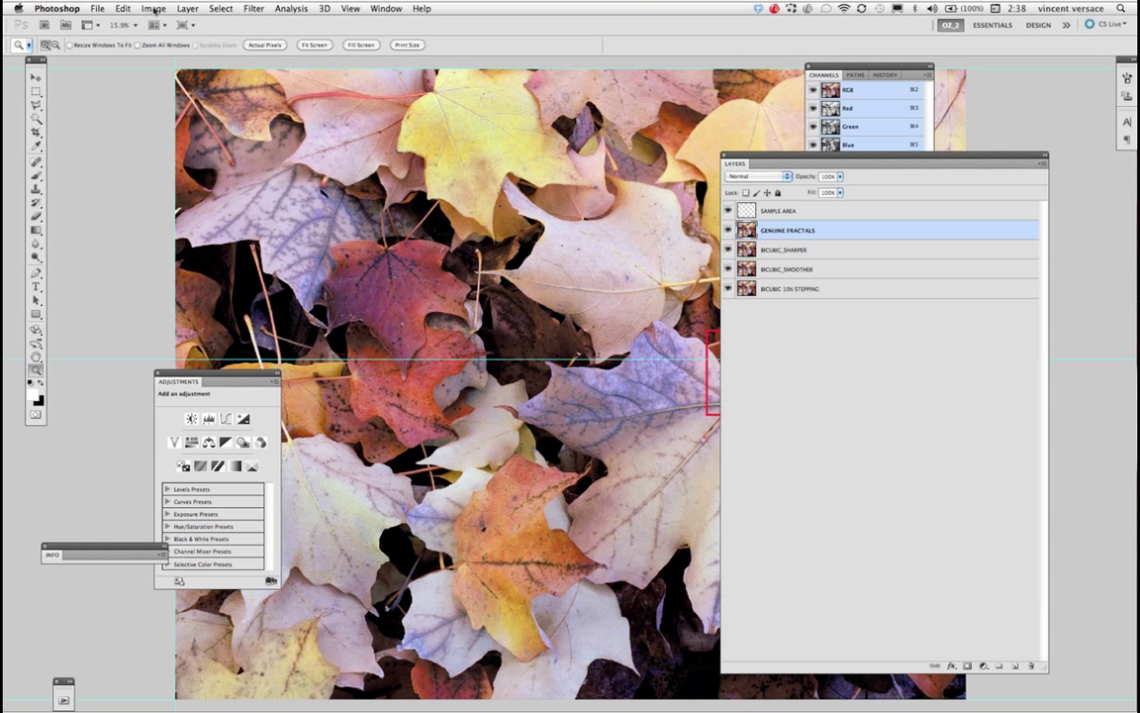
left_click(94, 8)
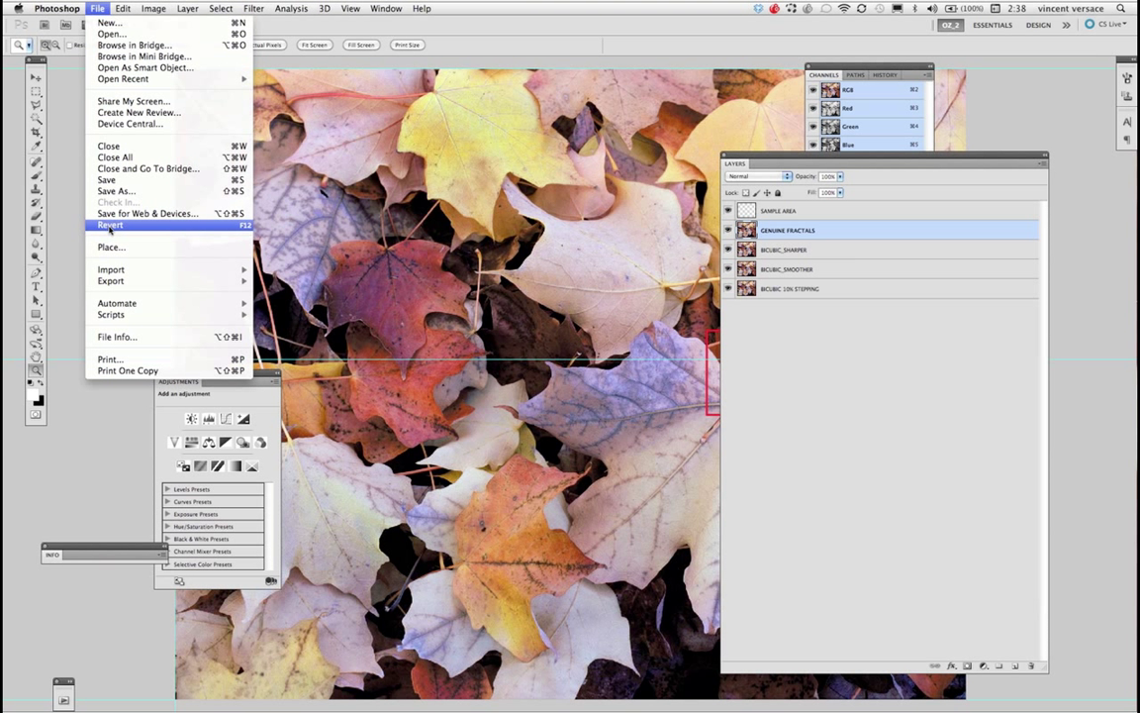
mouse_move(127, 308)
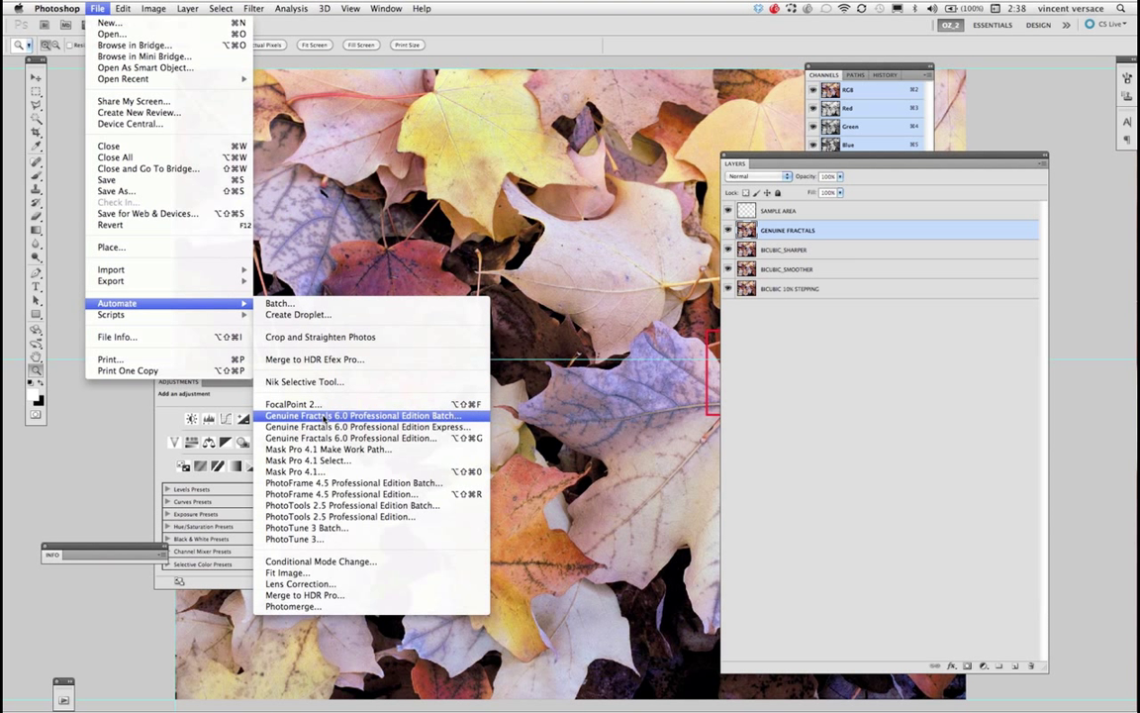
left_click(323, 416)
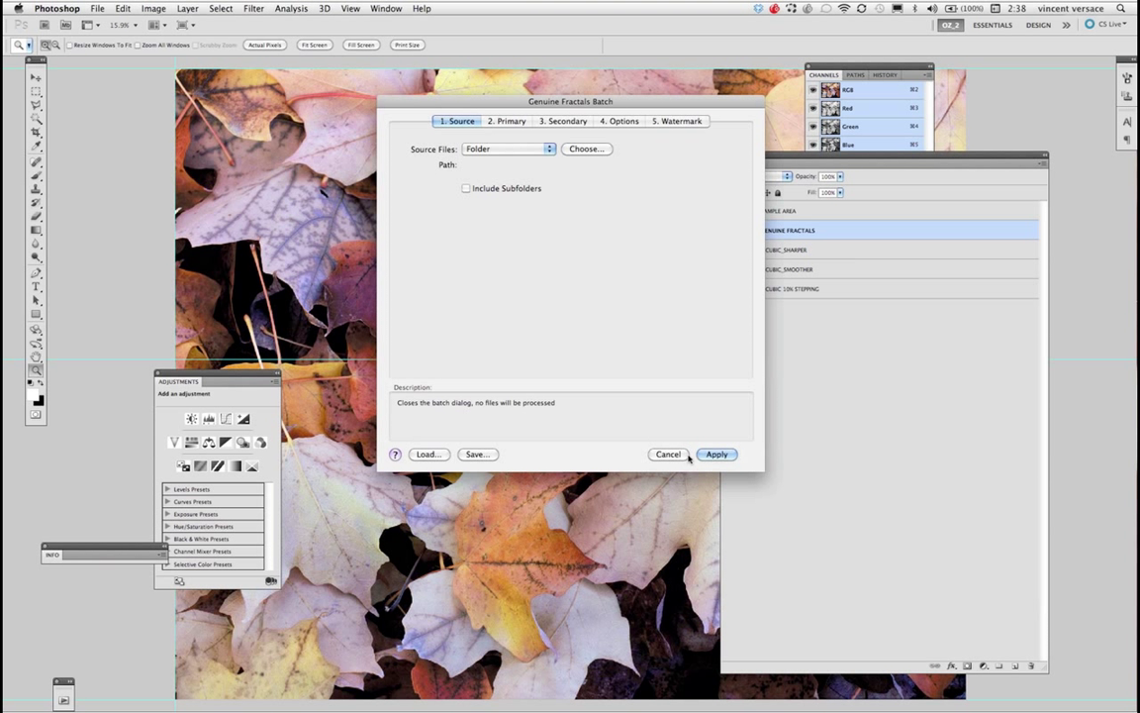
left_click(665, 454)
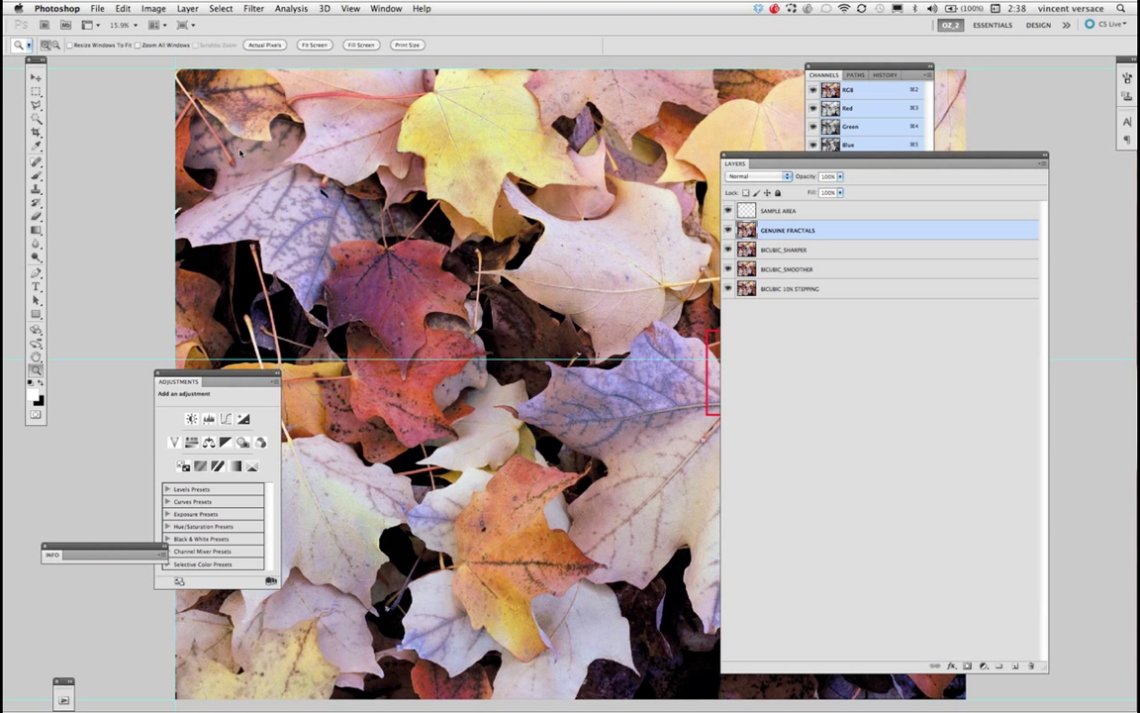
Step: Close the leaves document without saving, then close the fractal pattern document
key("super+w")
left_click(517, 240)
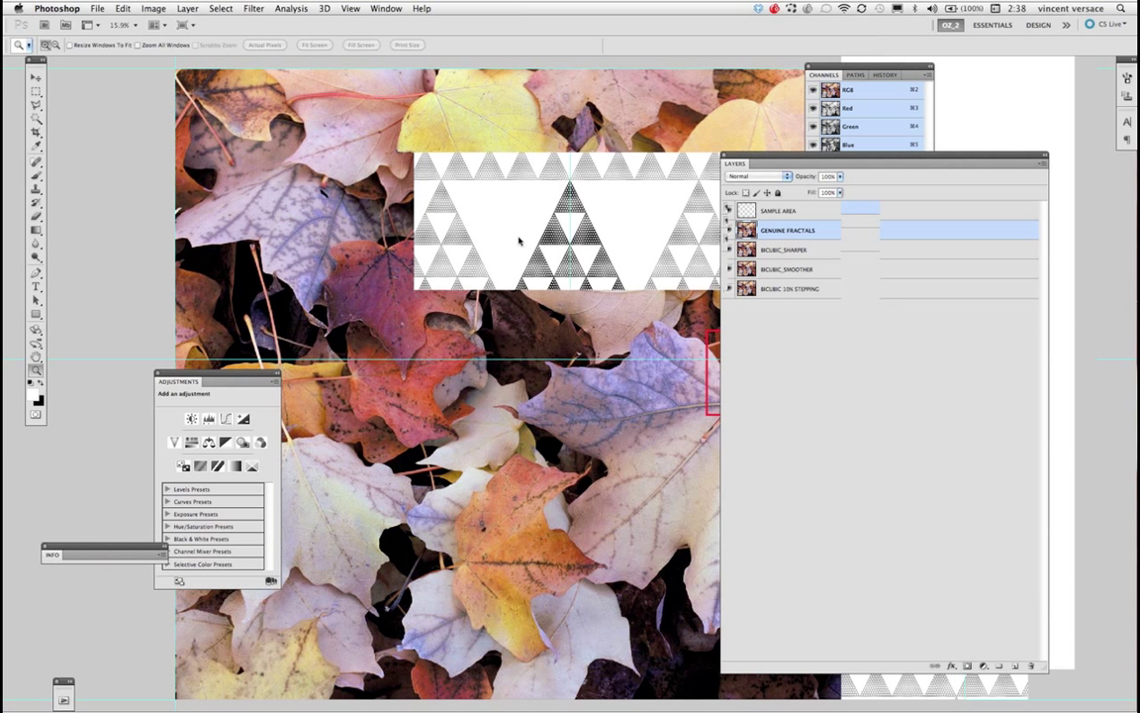
key("super+w")
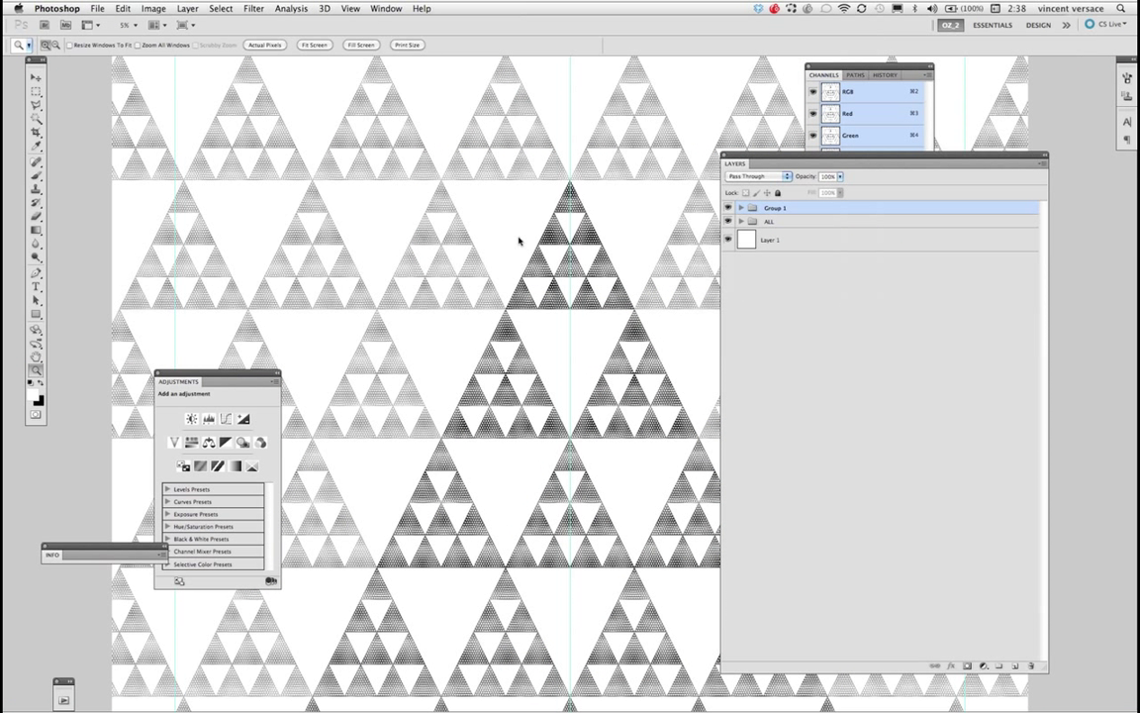
key("super+w")
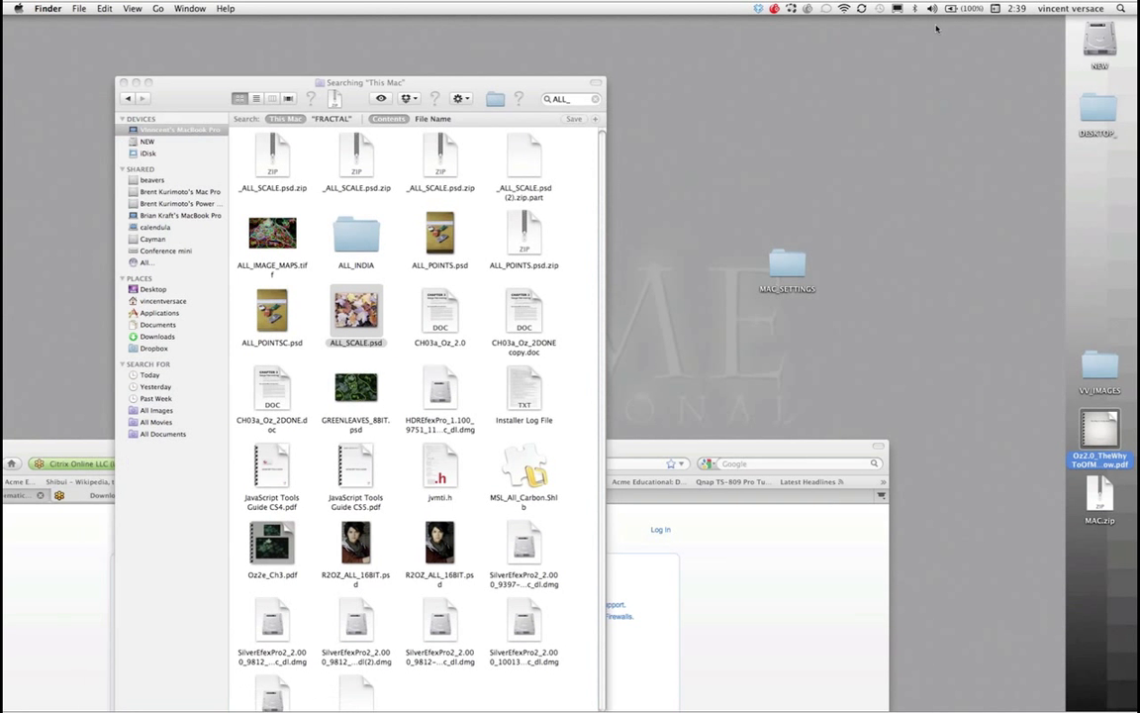
Step: Open VV001002.jpg from the VV_IMAGES folder on the desktop
left_click(1100, 369)
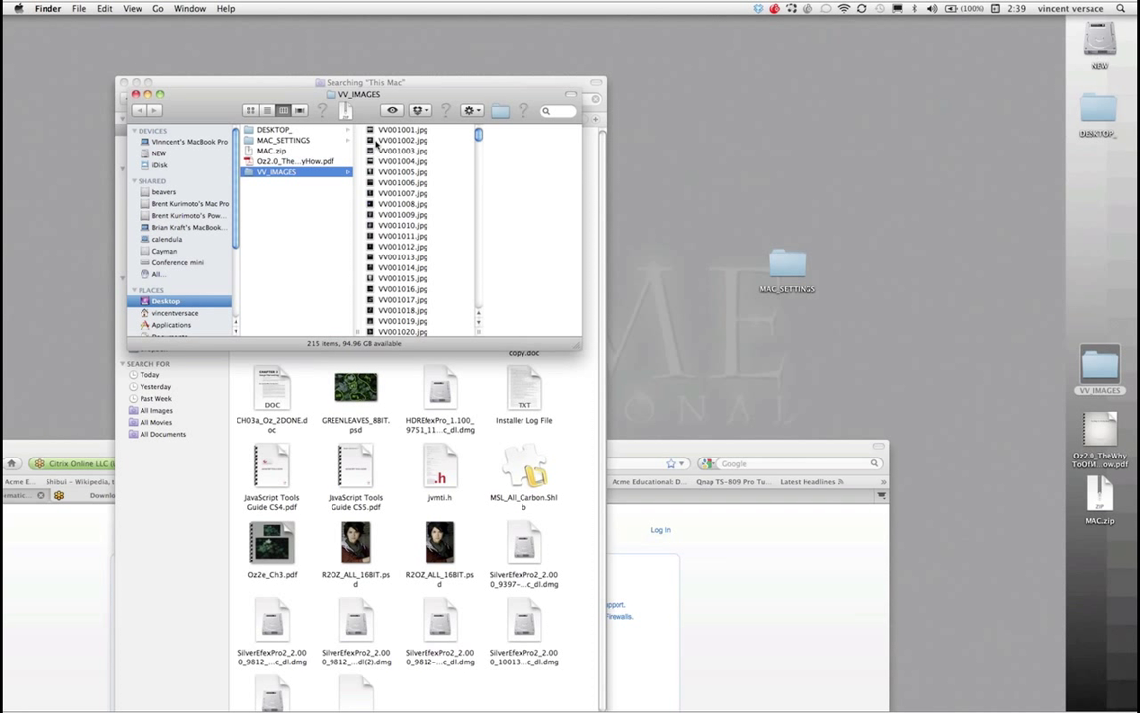
left_click(377, 140)
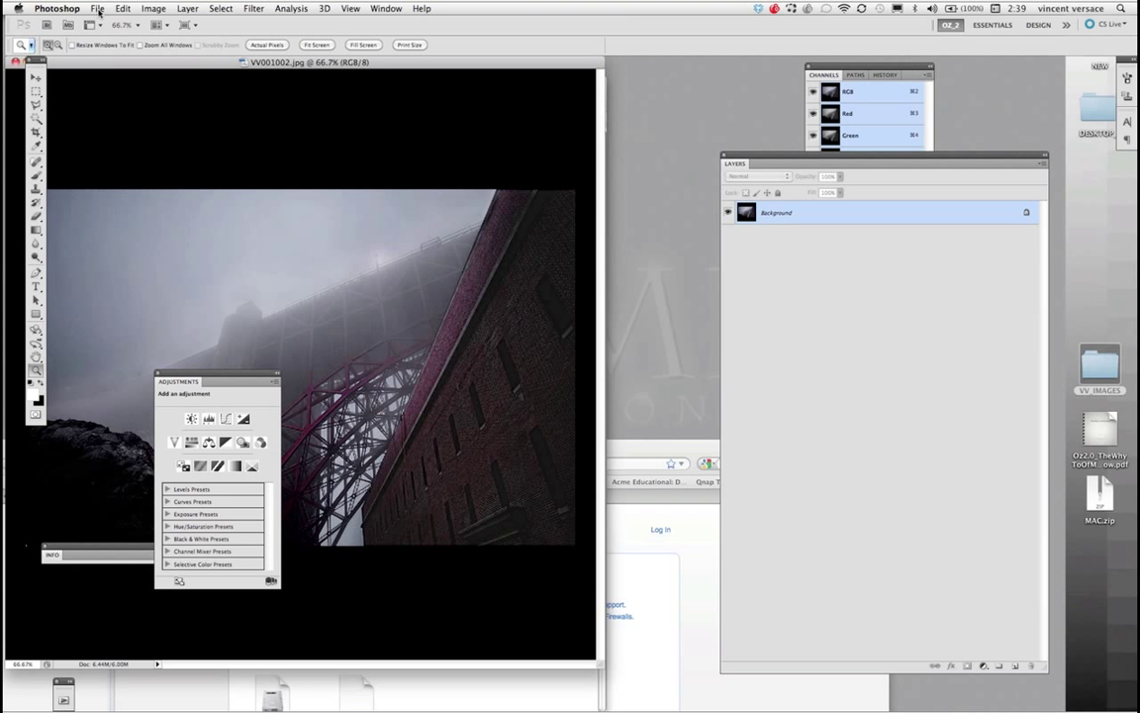
Step: Open the bridge photo in Genuine Fractals 6.0 and enlarge its window to show all settings
left_click(95, 8)
mouse_move(112, 302)
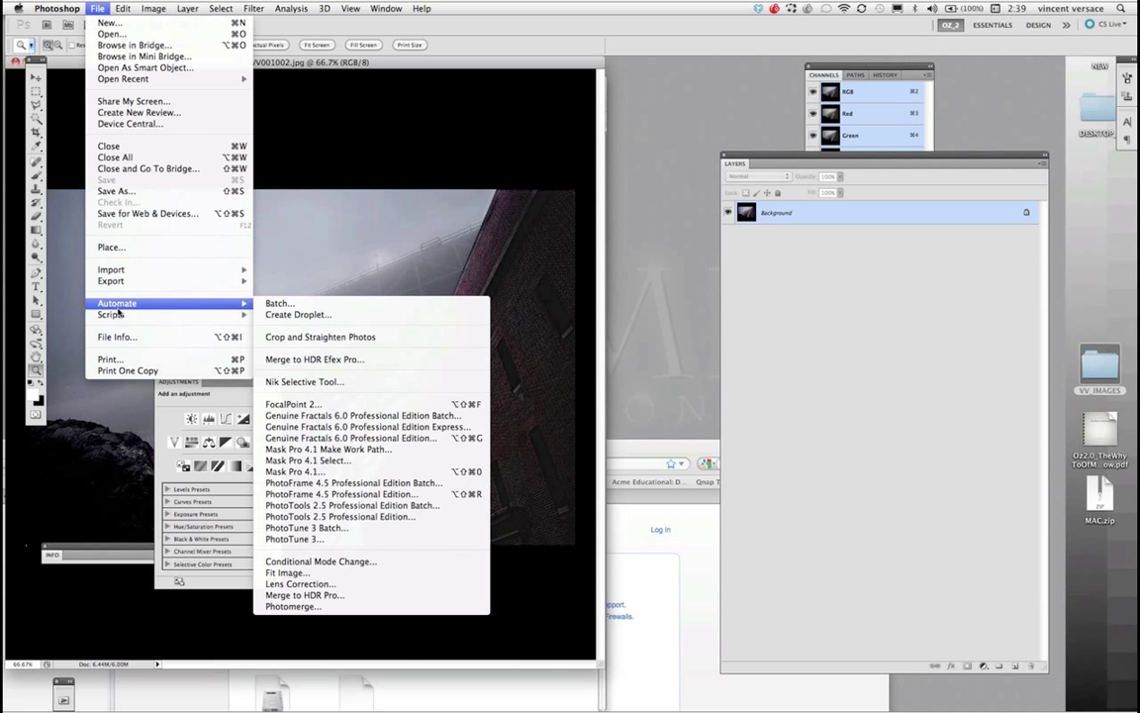
left_click(358, 442)
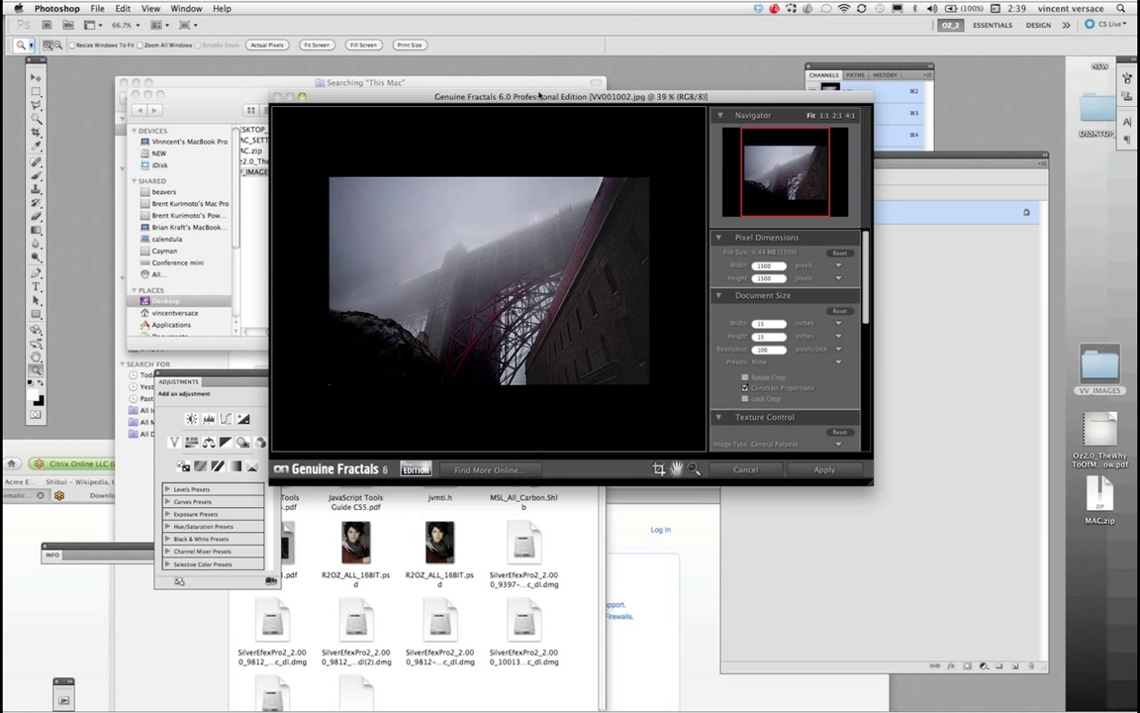
left_click(957, 364)
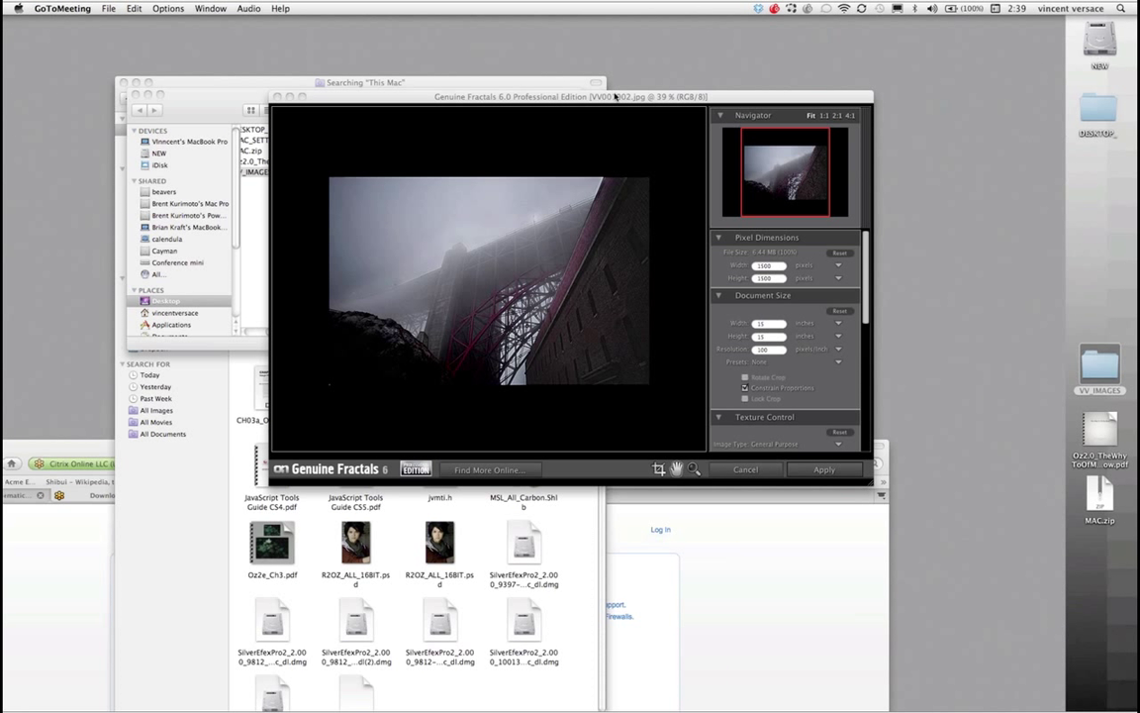
left_click(614, 96)
left_click_drag(614, 96, 482, 99)
left_click_drag(738, 476, 900, 689)
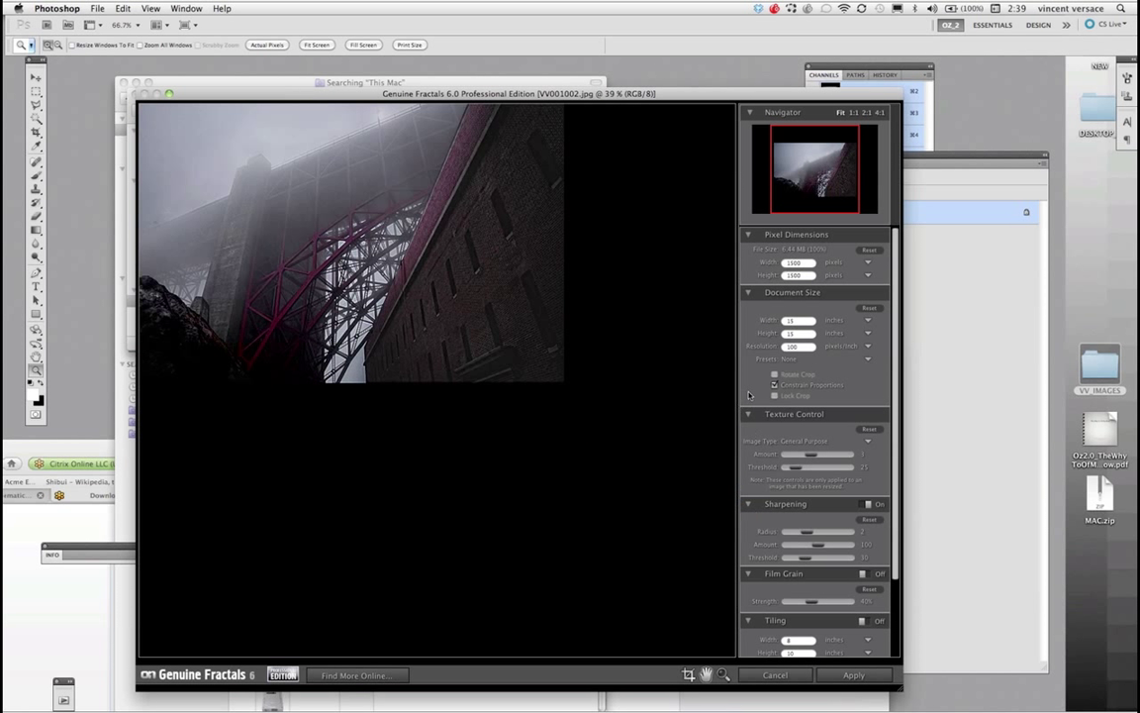
Step: Set the Genuine Fractals output to 360 ppi resolution and 44 inches wide
double_click(798, 347)
type("360")
double_click(798, 320)
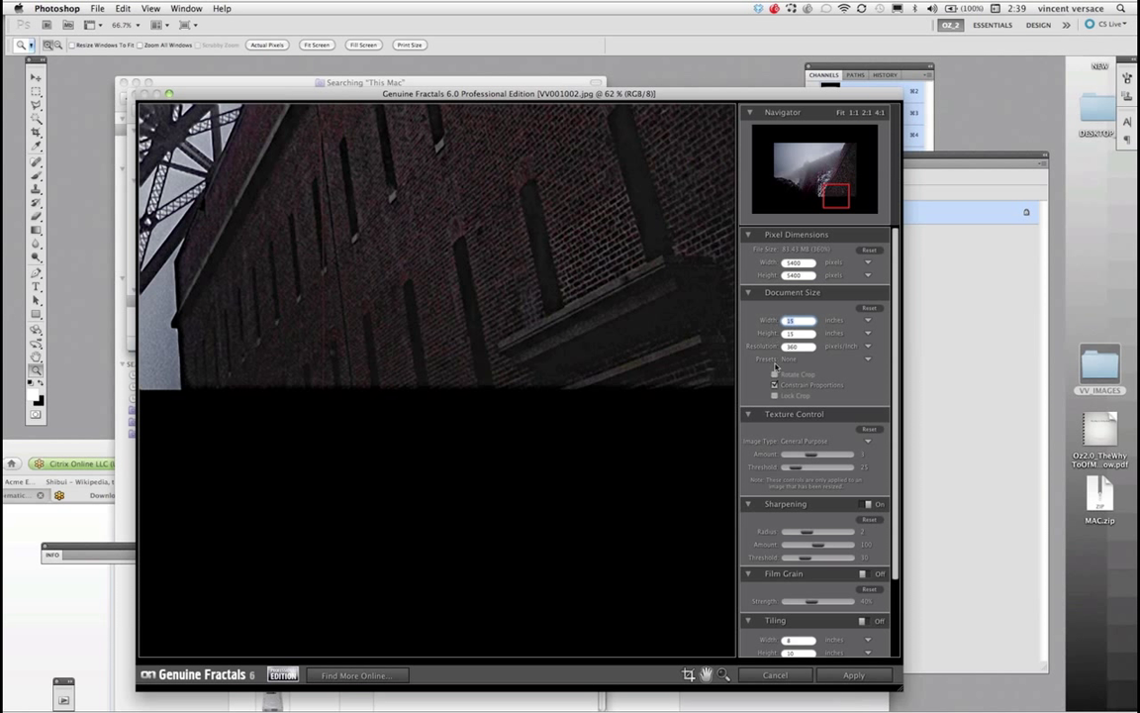
type("44")
Step: Cancel Genuine Fractals and move the bridge photo window further right
left_click(775, 675)
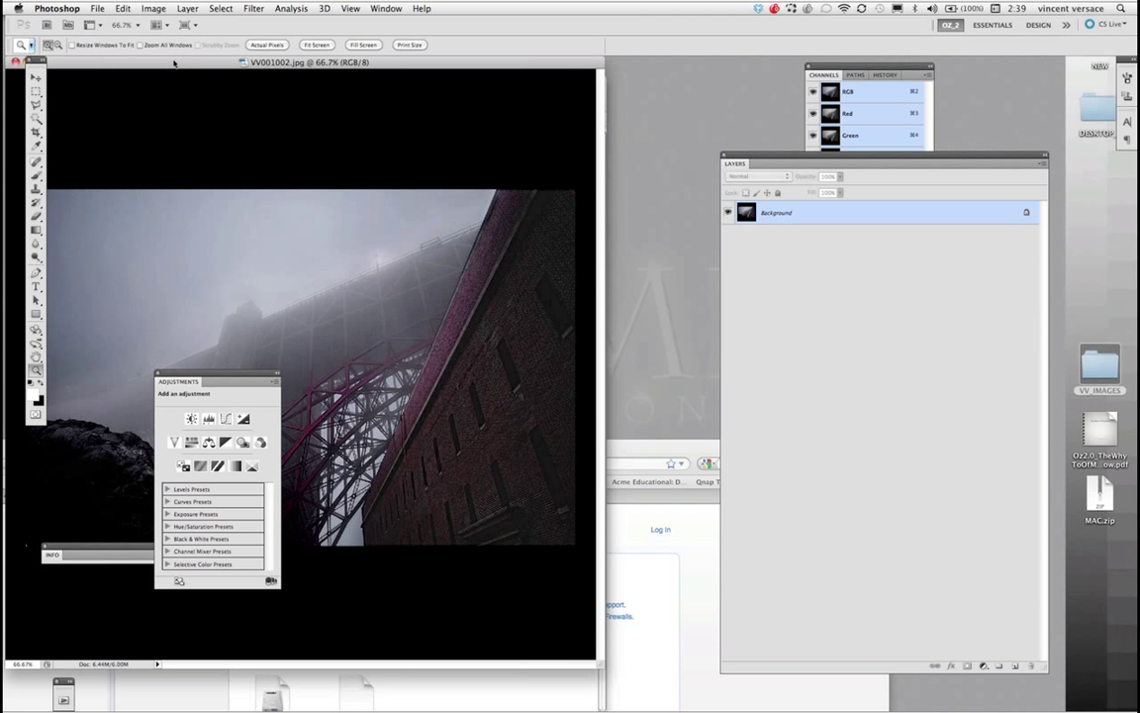
left_click_drag(174, 63, 282, 88)
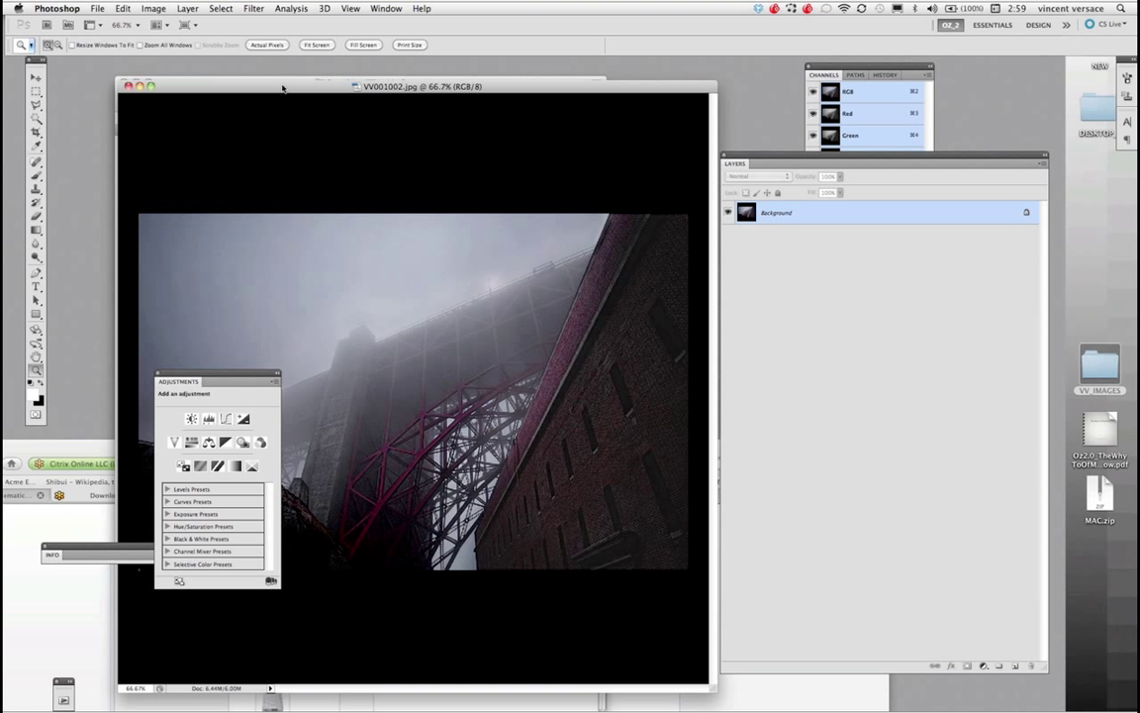
Step: Start a Save As in Large Document Format so the file becomes VV001002.psb
left_click(99, 8)
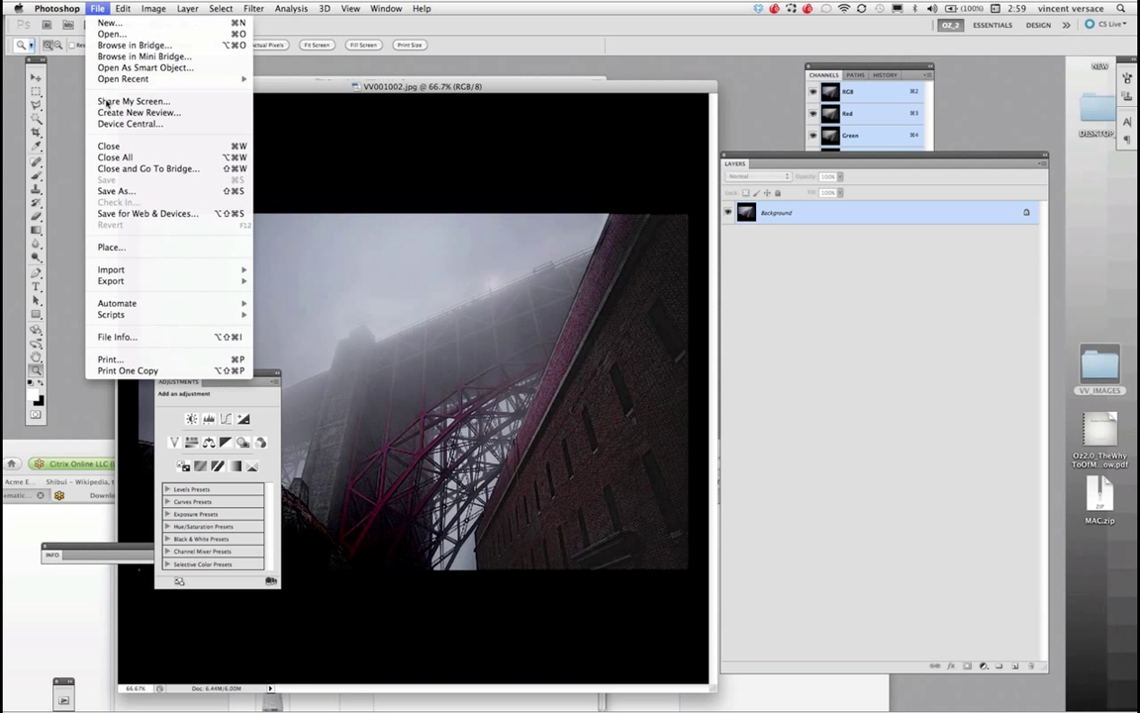
left_click(119, 191)
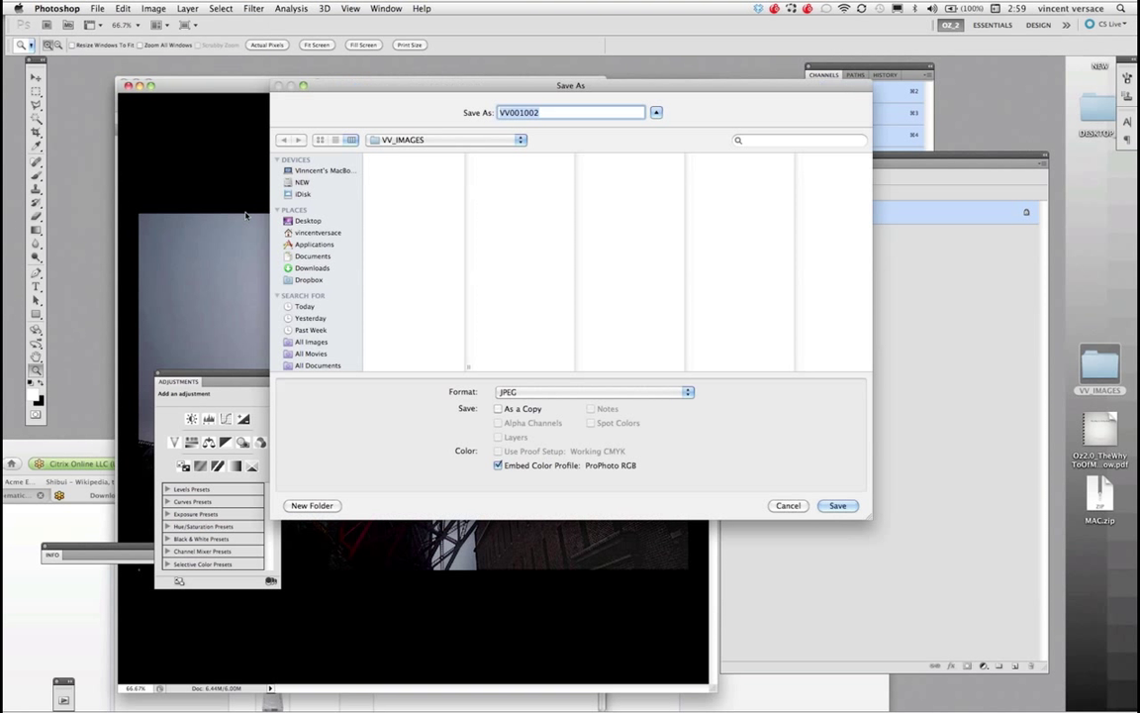
left_click(524, 392)
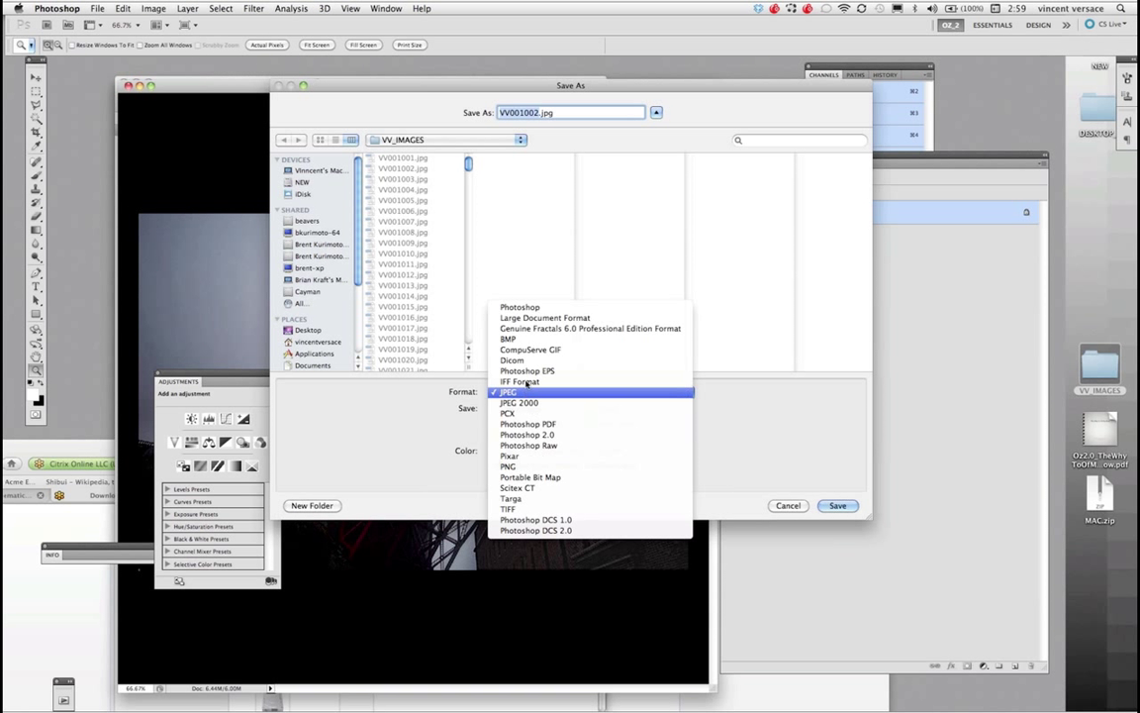
left_click(534, 319)
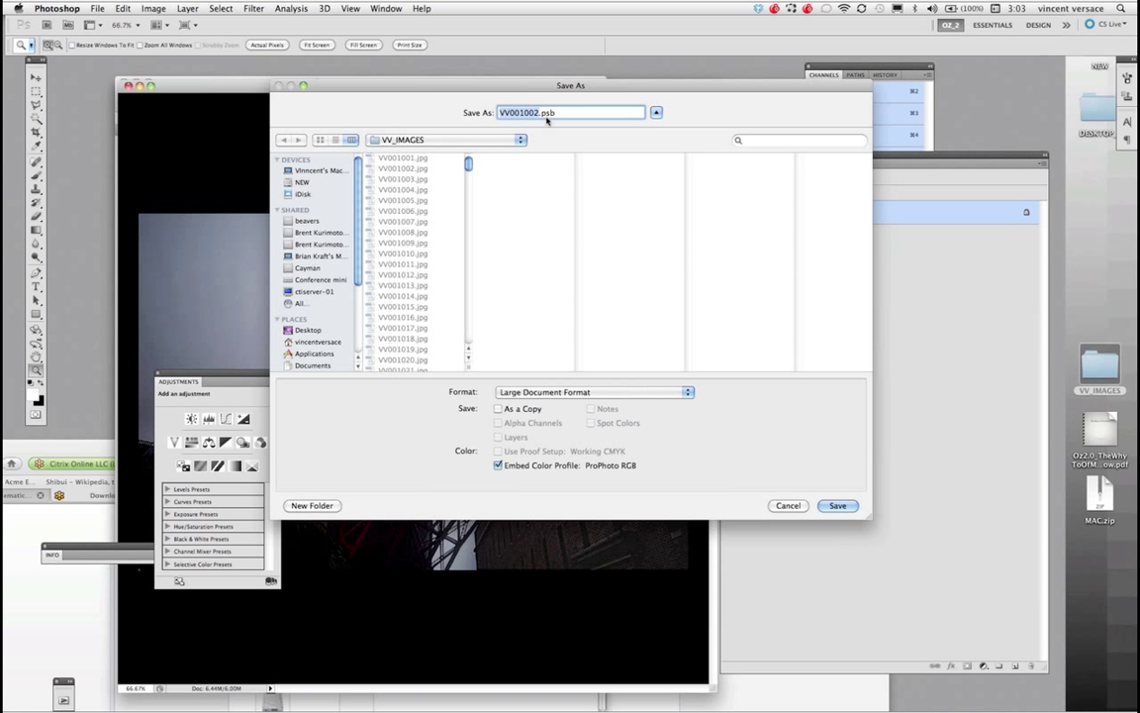
Step: Set the format to Photoshop and append -24X30_CC after VV001002 in the file name
left_click(543, 392)
left_click(559, 383)
left_click(534, 115)
type("-23")
key("BackSpace")
type("4")
type("X30_")
type("CC")
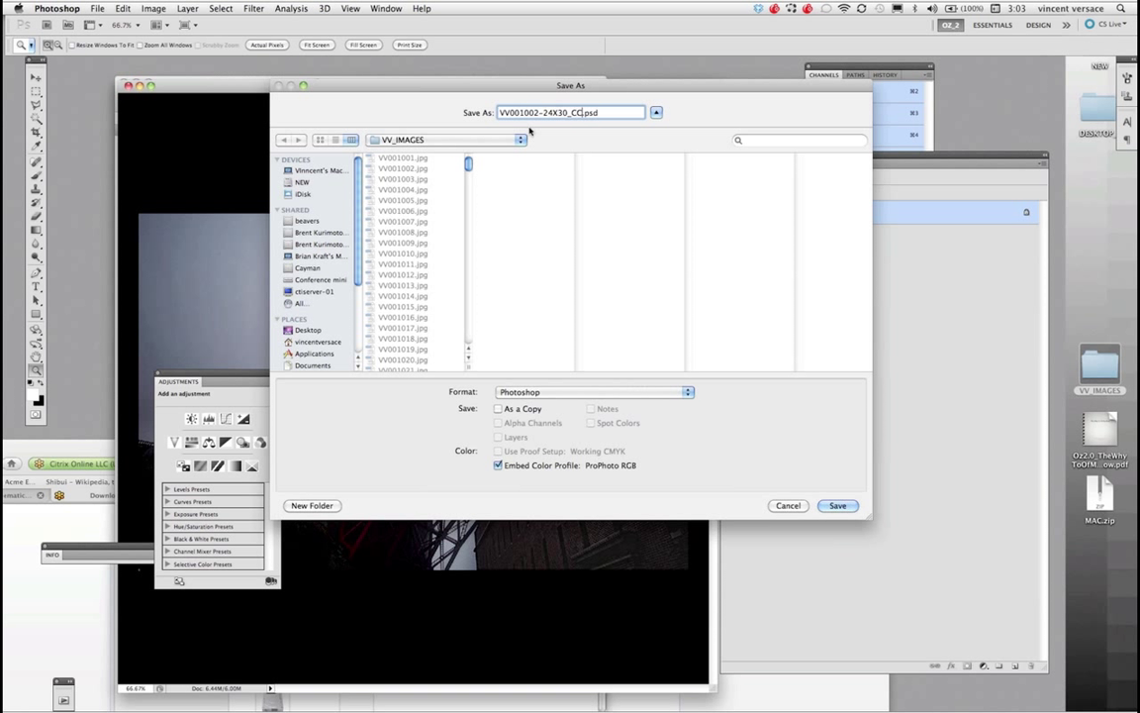
Step: Replace CC with 9900VFA and the psd extension with TIF in the file name
double_click(577, 113)
type("9900VFA")
left_click_drag(608, 113, 628, 115)
type("T")
type("IF")
Step: Change the extension to STN and add _VL, then delete the suffix after VV001002, leaving VV001002.STN
double_click(608, 114)
type("STN")
left_click(602, 114)
type("_VL")
left_click_drag(619, 116, 538, 113)
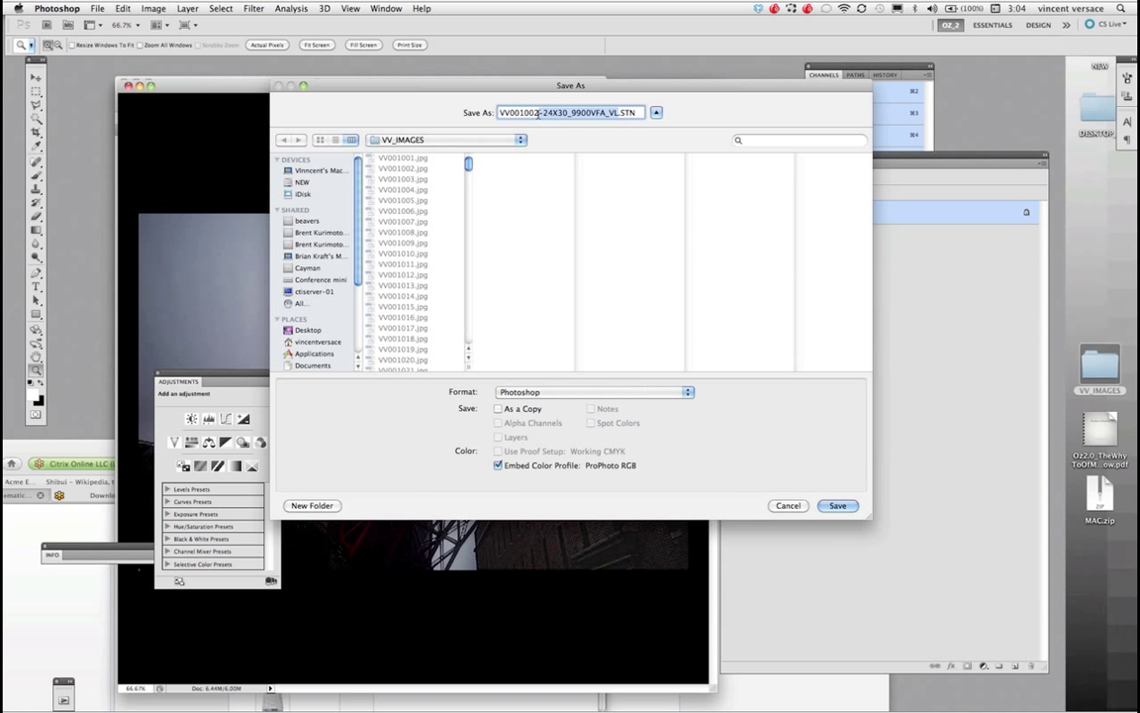
key("BackSpace")
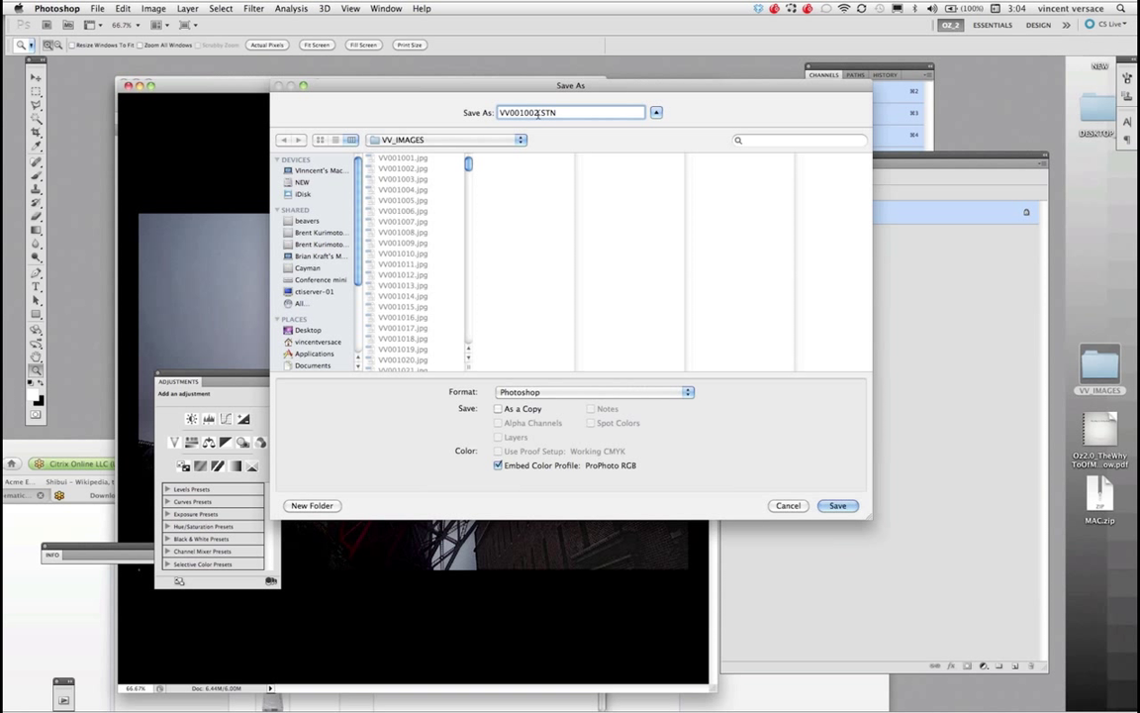